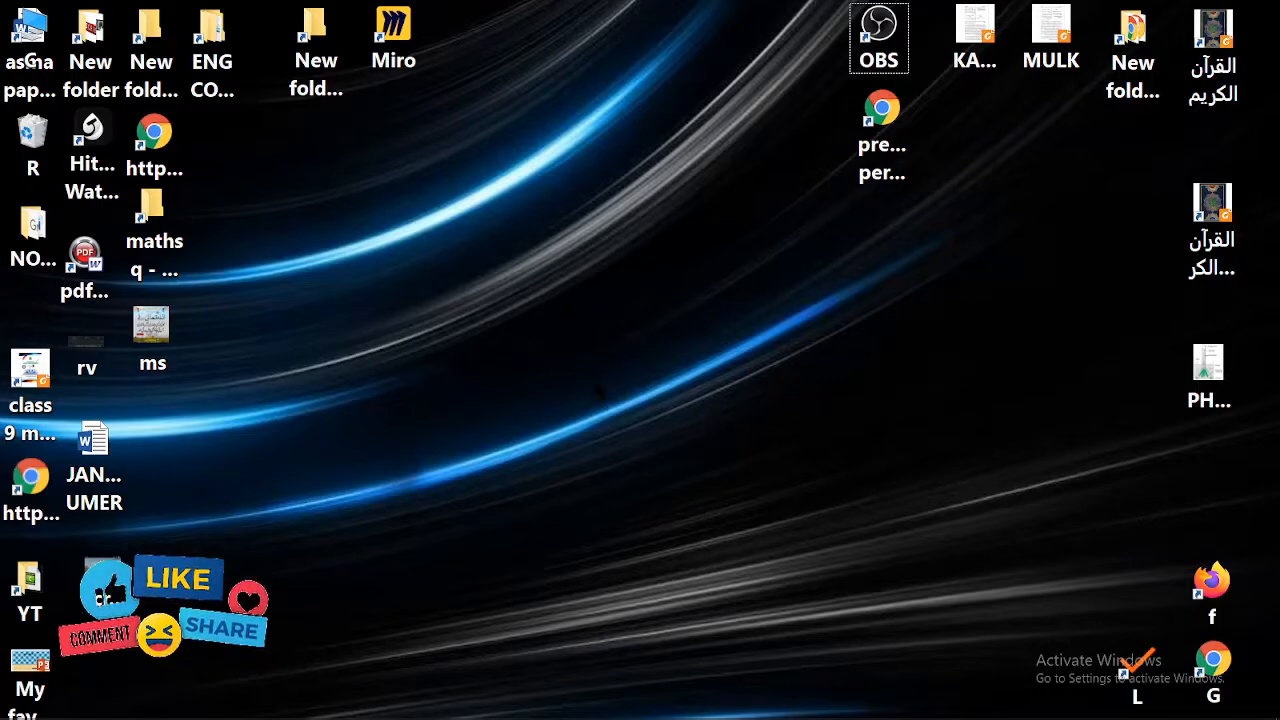
# - Launch PowerPoint and create a blank presentation
pyautogui.press('super')
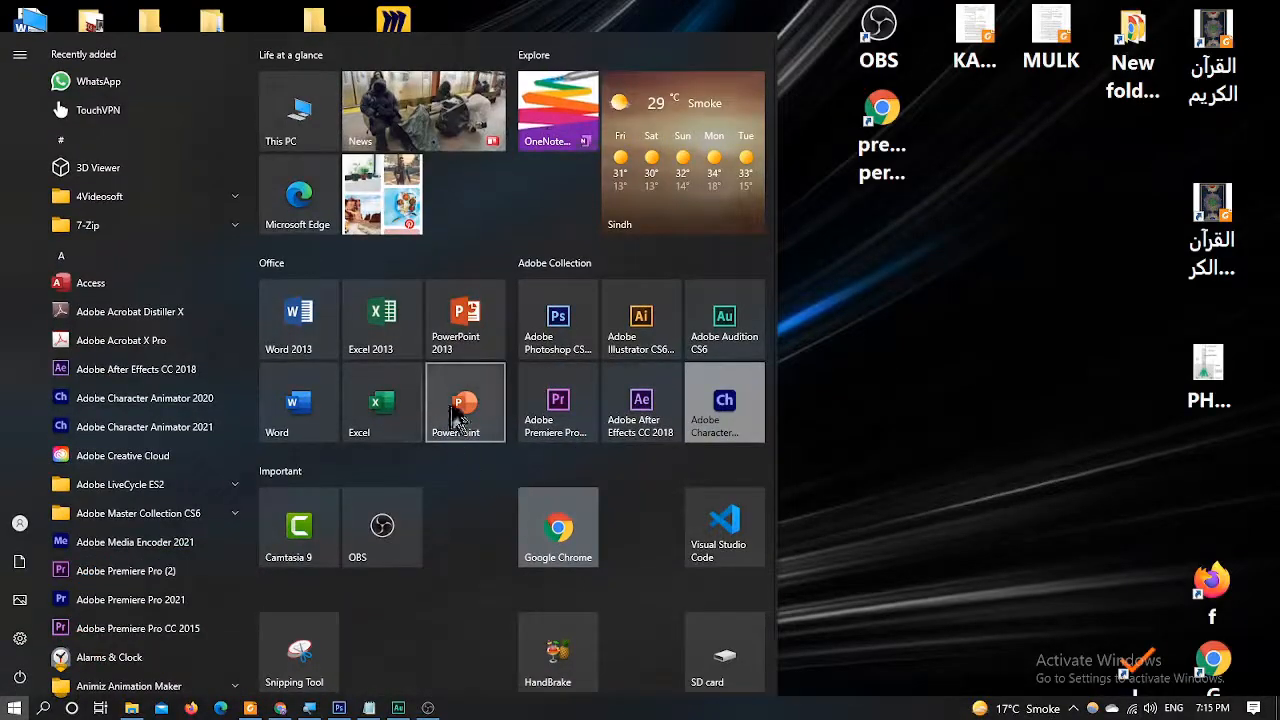
pyautogui.click(458, 410)
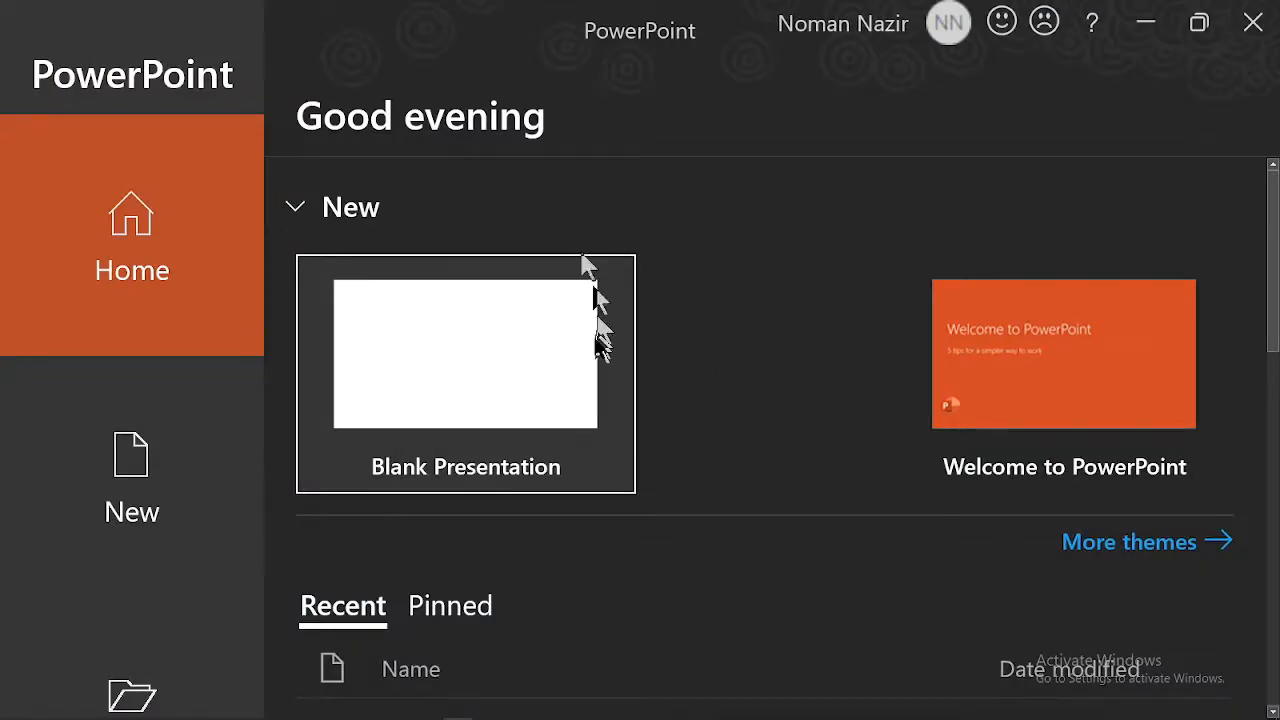
pyautogui.click(489, 437)
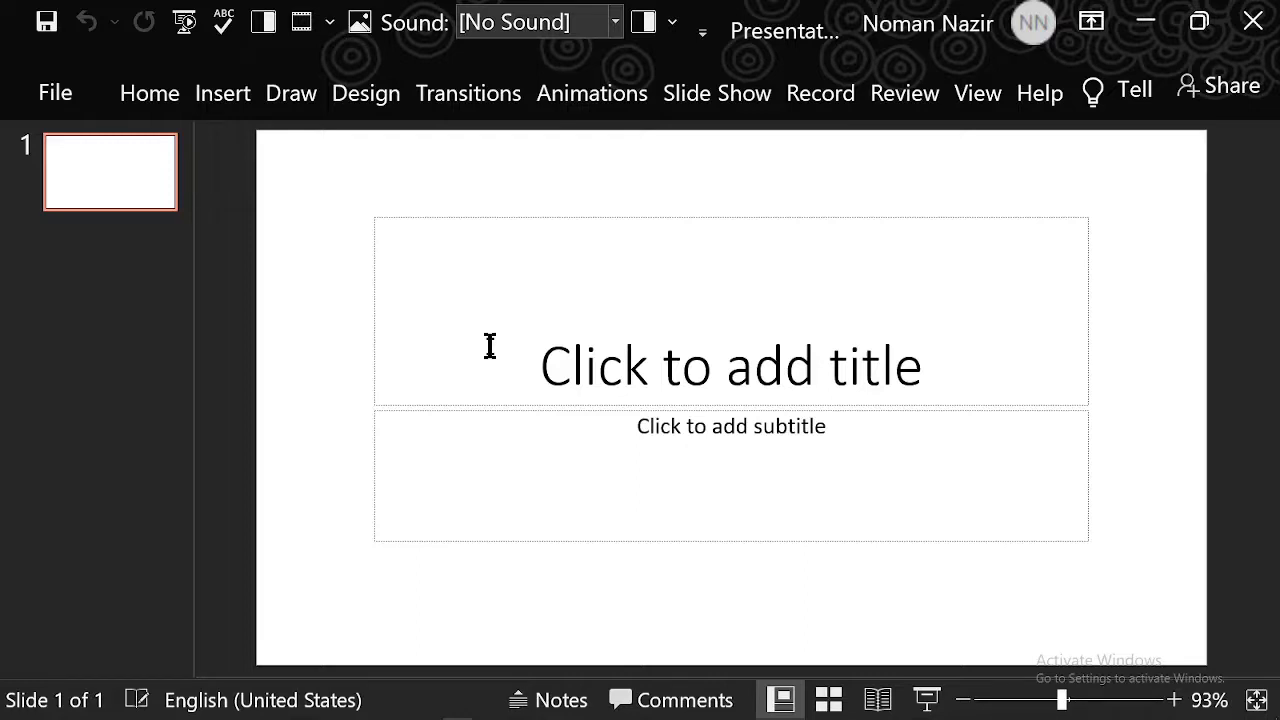
# - Delete the title and subtitle placeholders from the first slide
pyautogui.click(695, 411)
pyautogui.click(723, 410)
pyautogui.press('Delete')
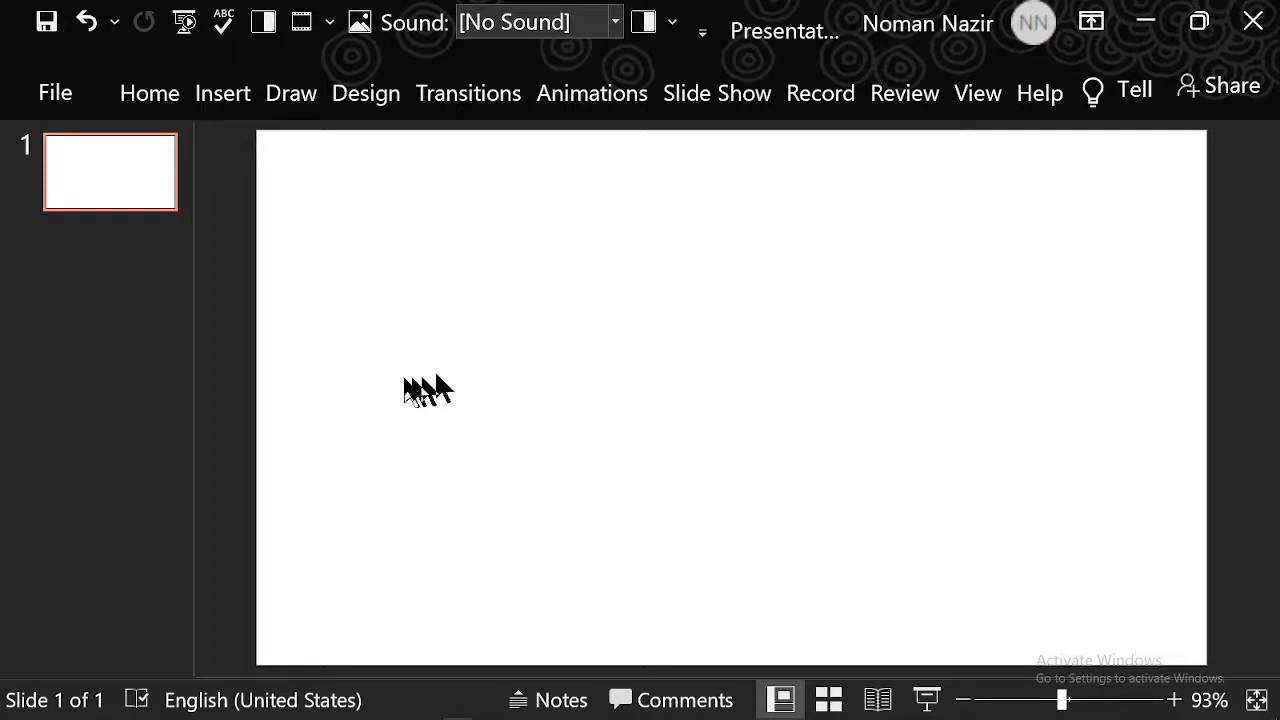
# - Draw a small horizontal rectangle, about twice as wide as tall, in the upper-left area of the slide
pyautogui.click(240, 96)
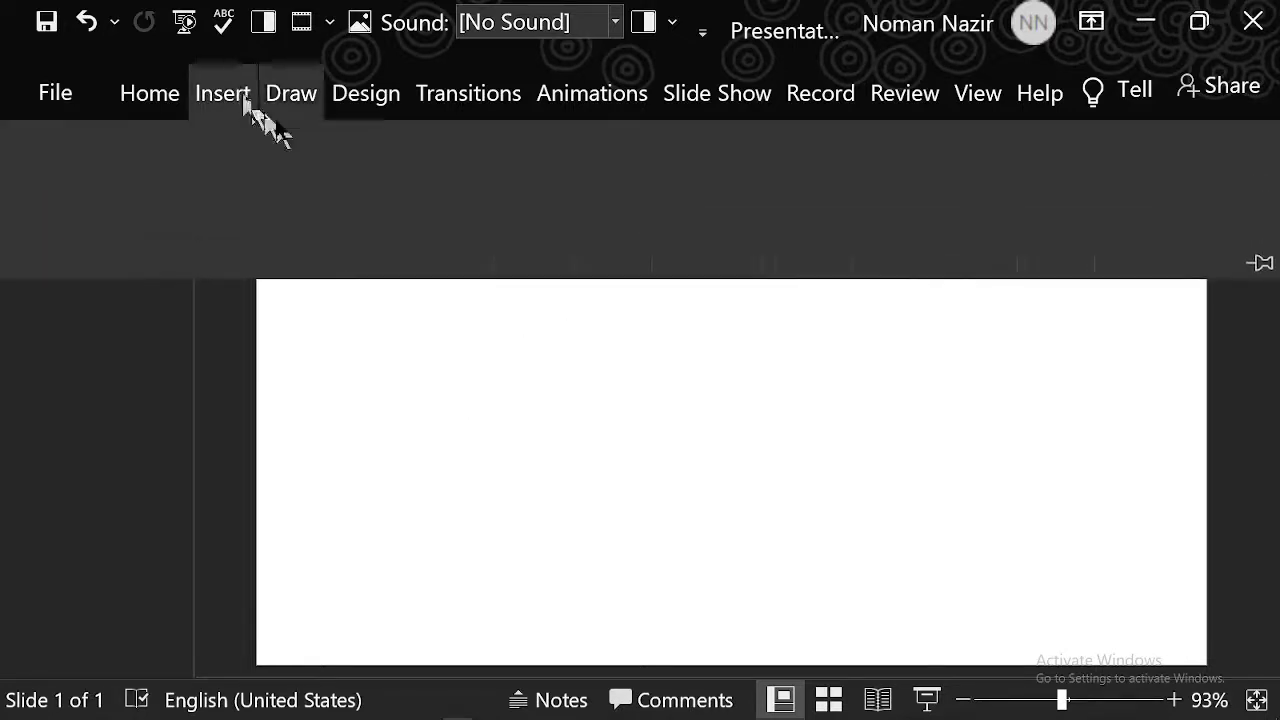
pyautogui.click(305, 190)
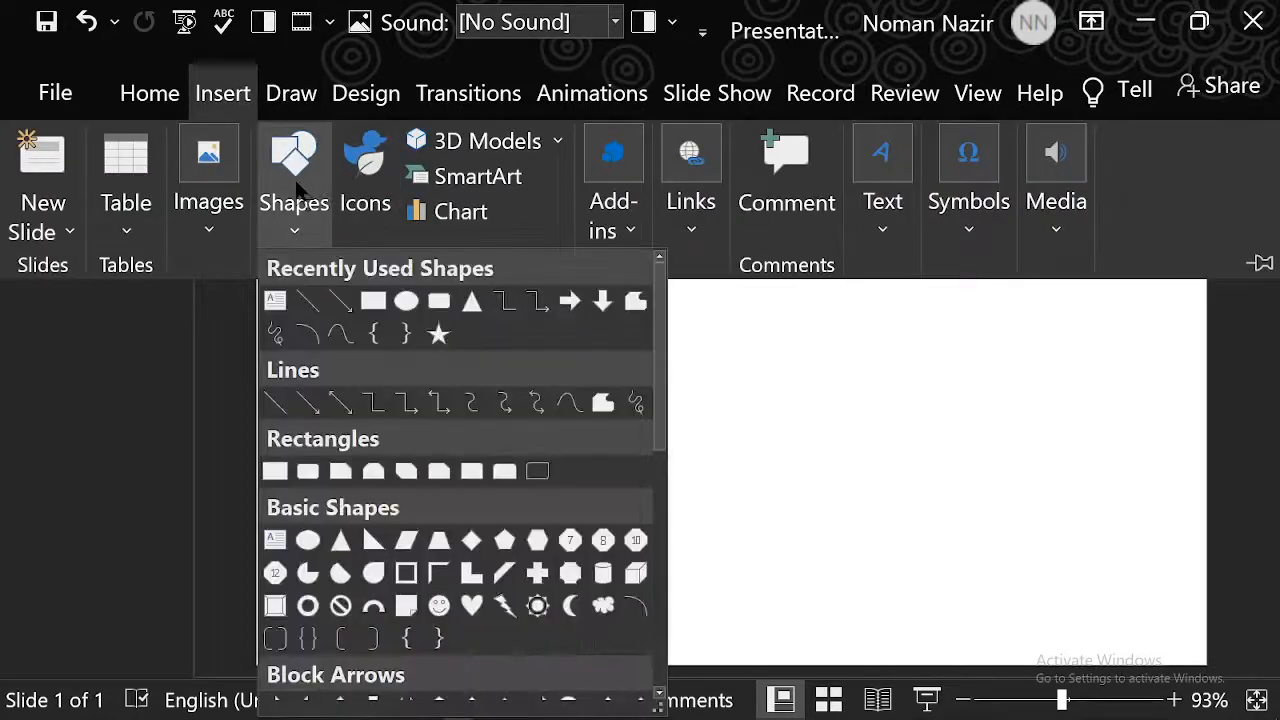
pyautogui.click(376, 301)
pyautogui.moveTo(365, 236); pyautogui.dragTo(453, 285)
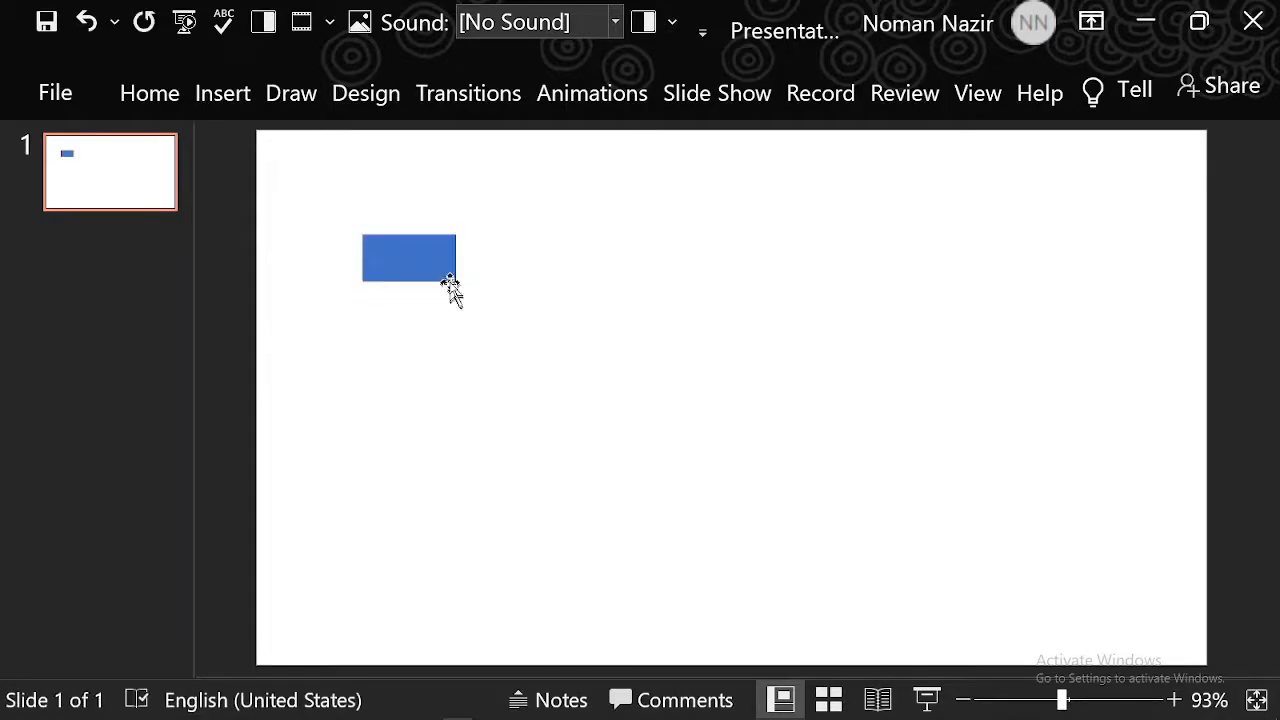
# - Open the rectangle's shape formatting options and set its outline to No line
pyautogui.rightClick(423, 258)
pyautogui.click(457, 294)
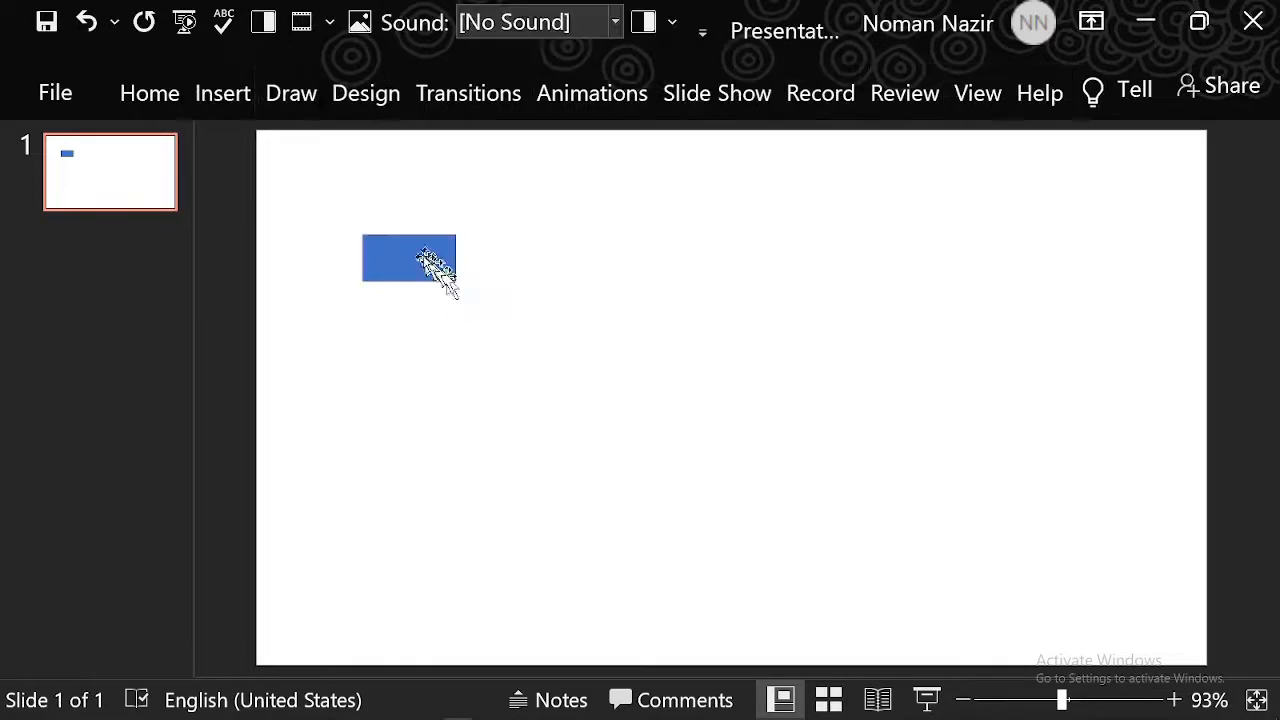
pyautogui.rightClick(423, 258)
pyautogui.click(403, 262)
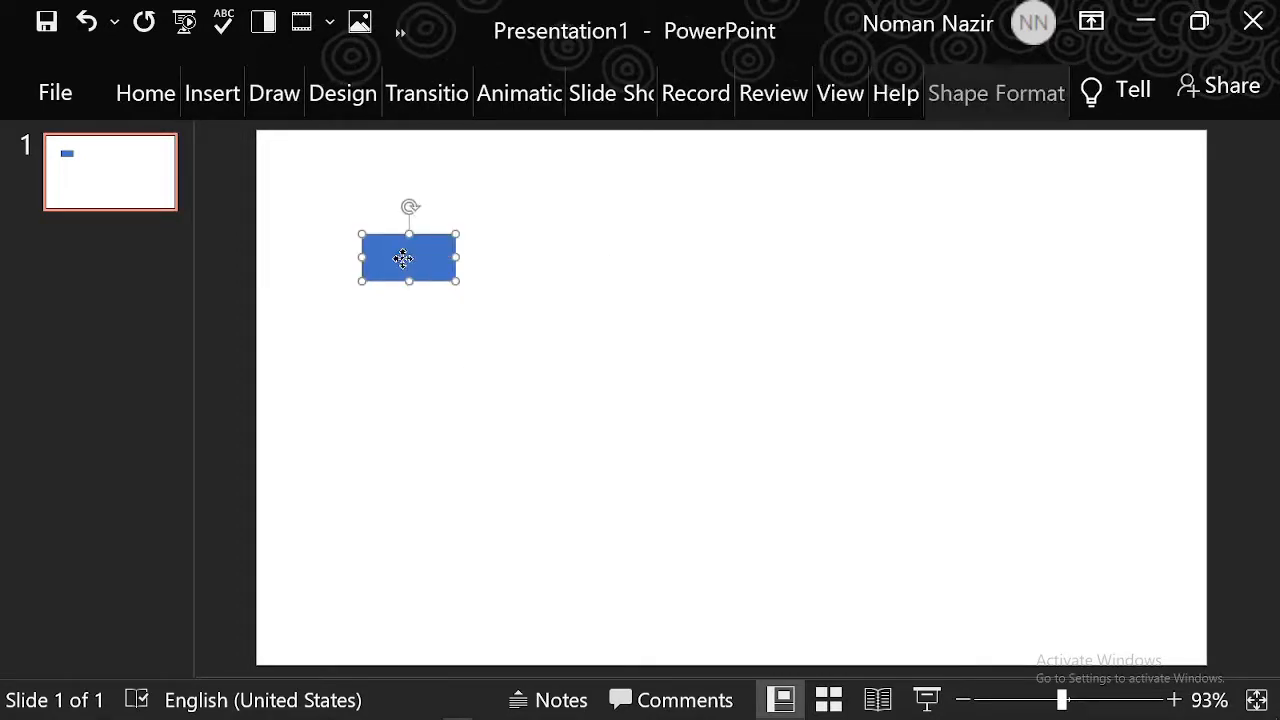
pyautogui.rightClick(402, 259)
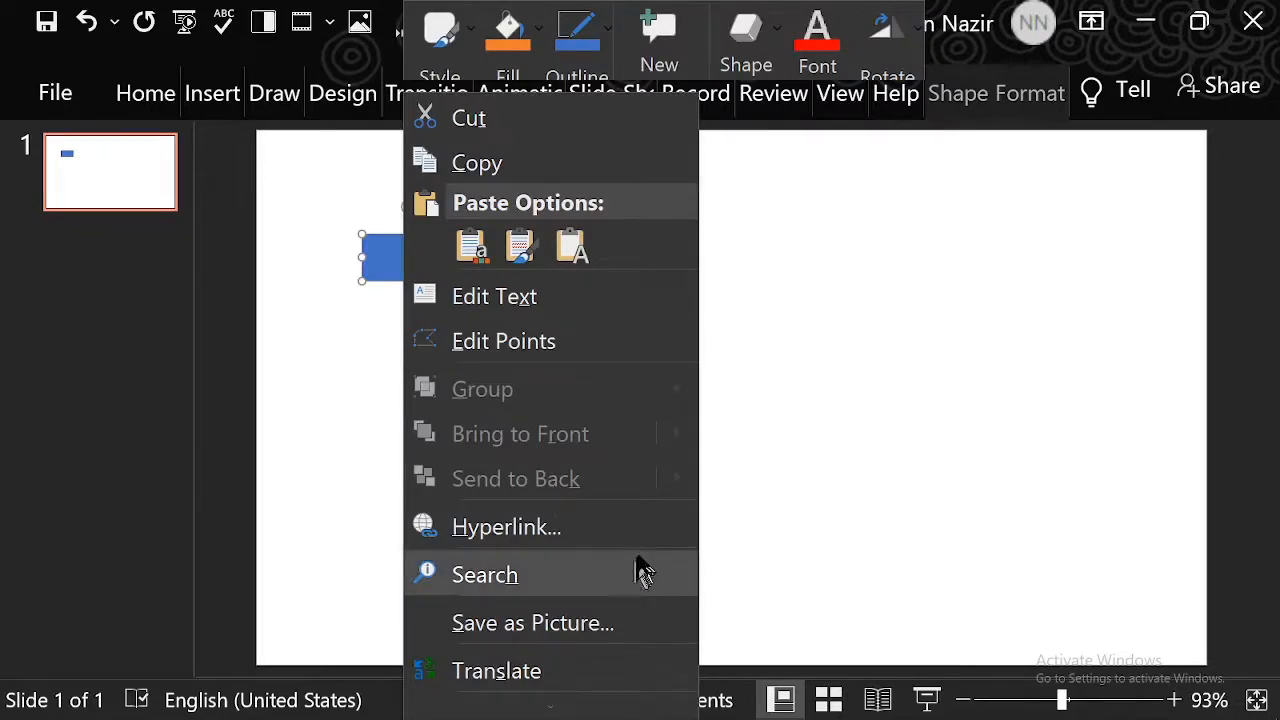
pyautogui.scroll(-3, 630, 690)
pyautogui.scroll(-2, 630, 705)
pyautogui.press('Escape')
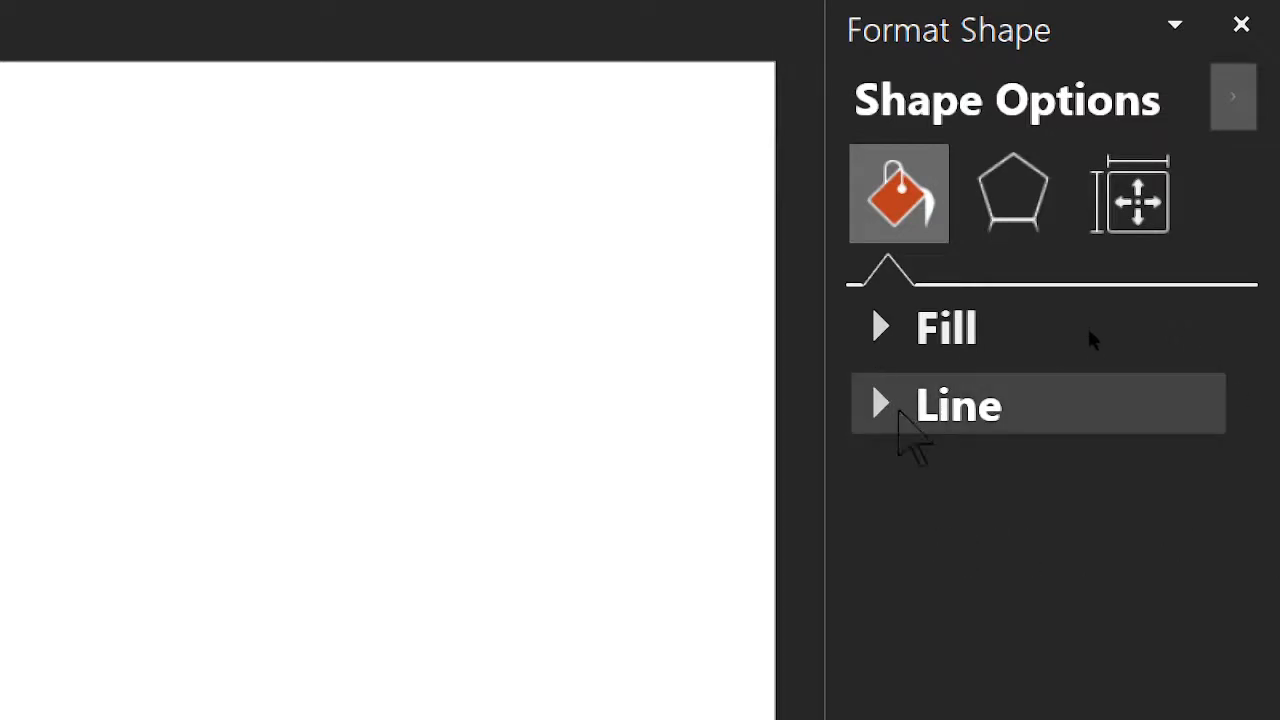
pyautogui.click(900, 412)
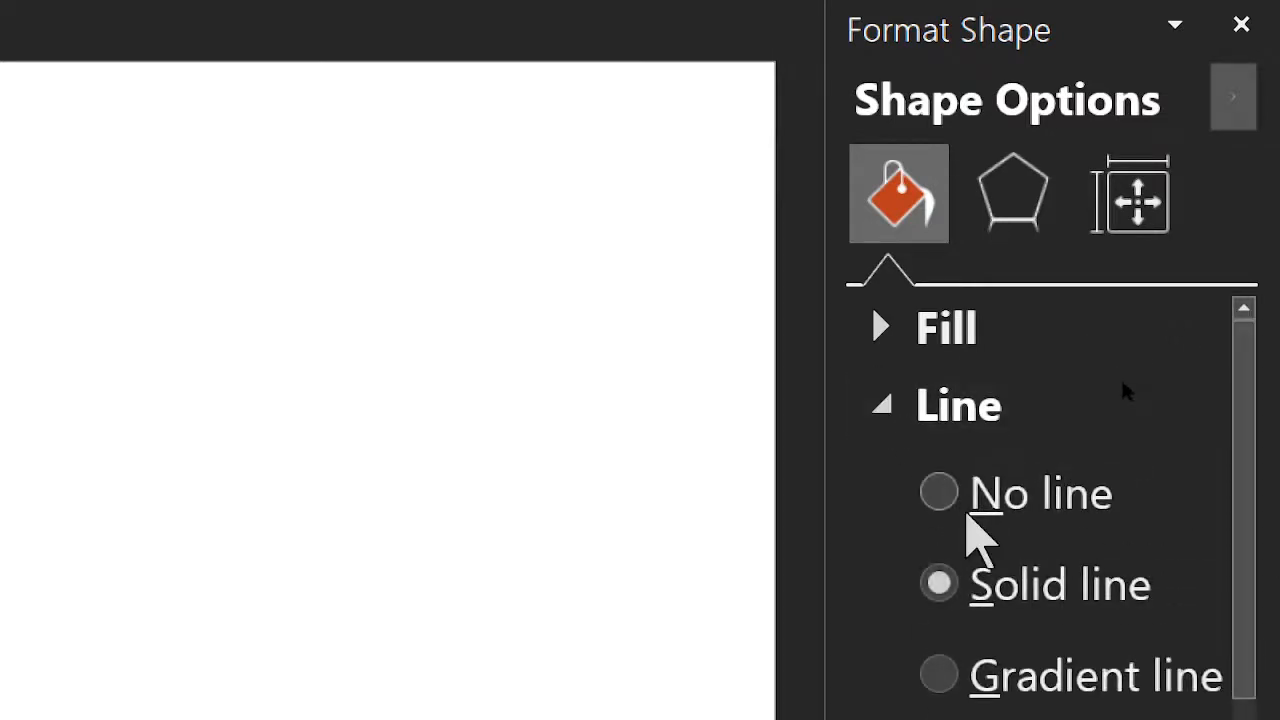
pyautogui.click(940, 492)
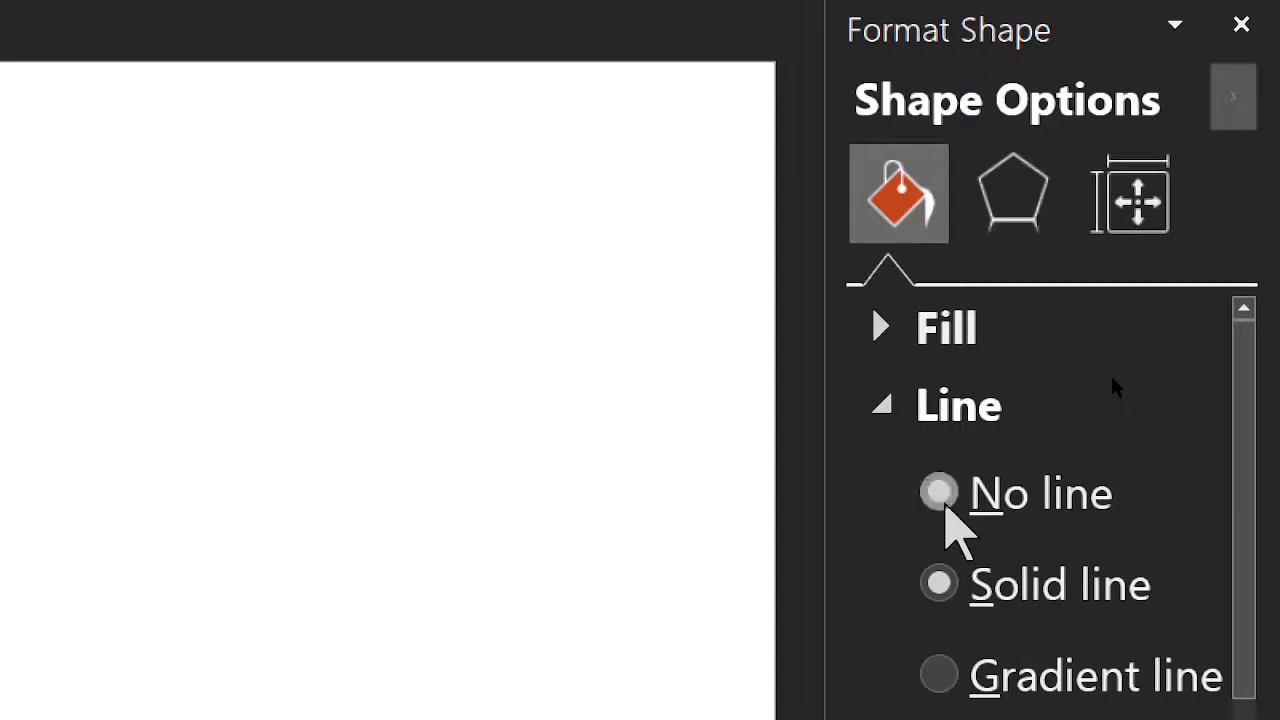
pyautogui.click(873, 407)
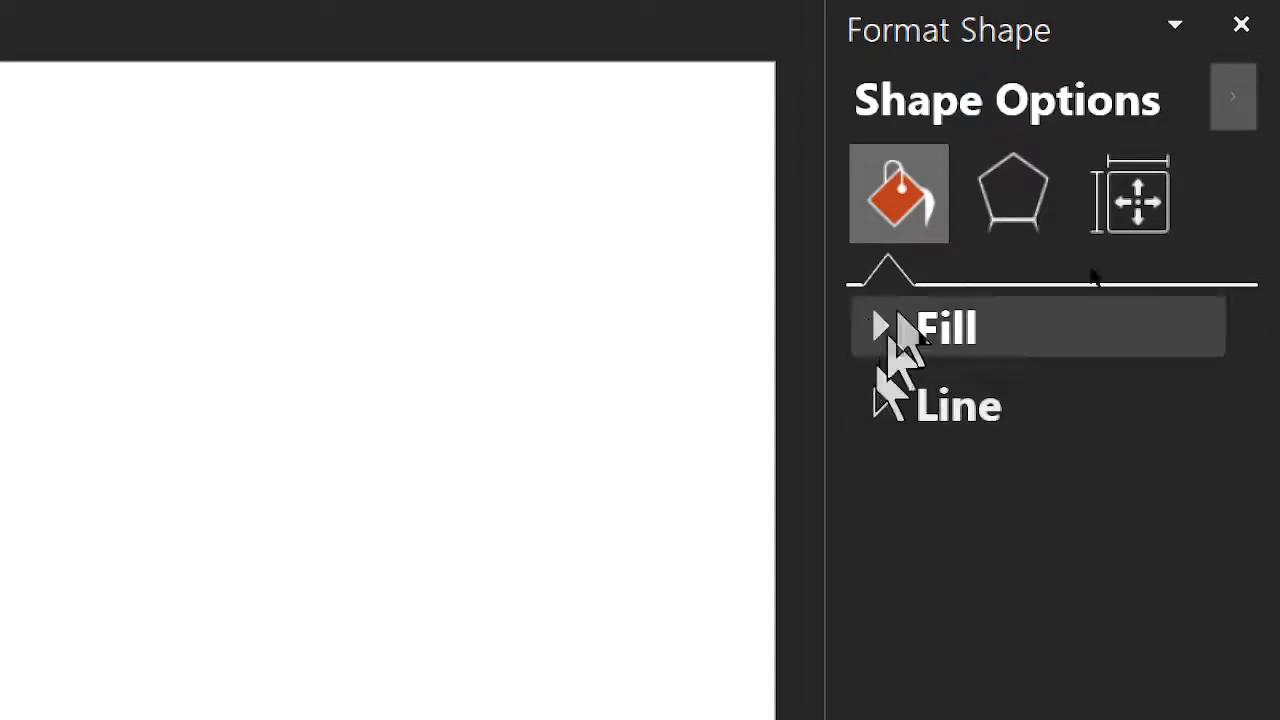
# - Change the rectangle's solid fill to the standard red colour and close the shape formatting options
pyautogui.click(893, 328)
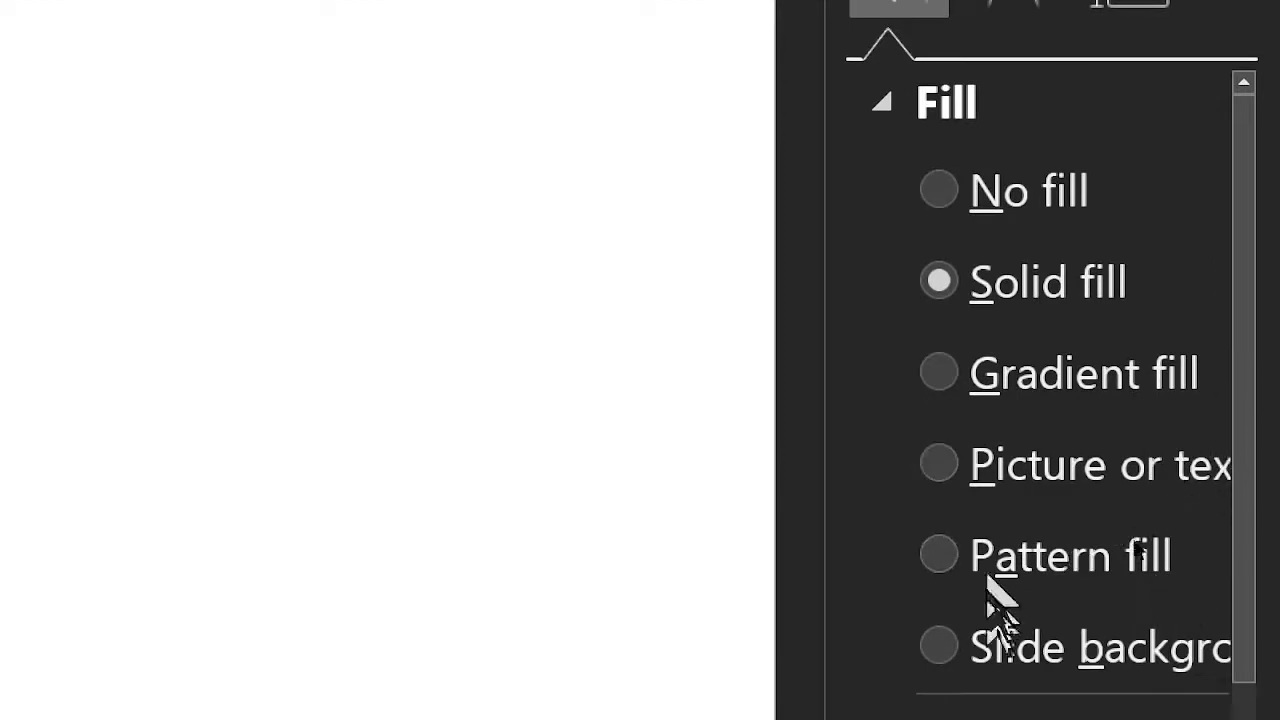
pyautogui.scroll(-2, 1000, 586)
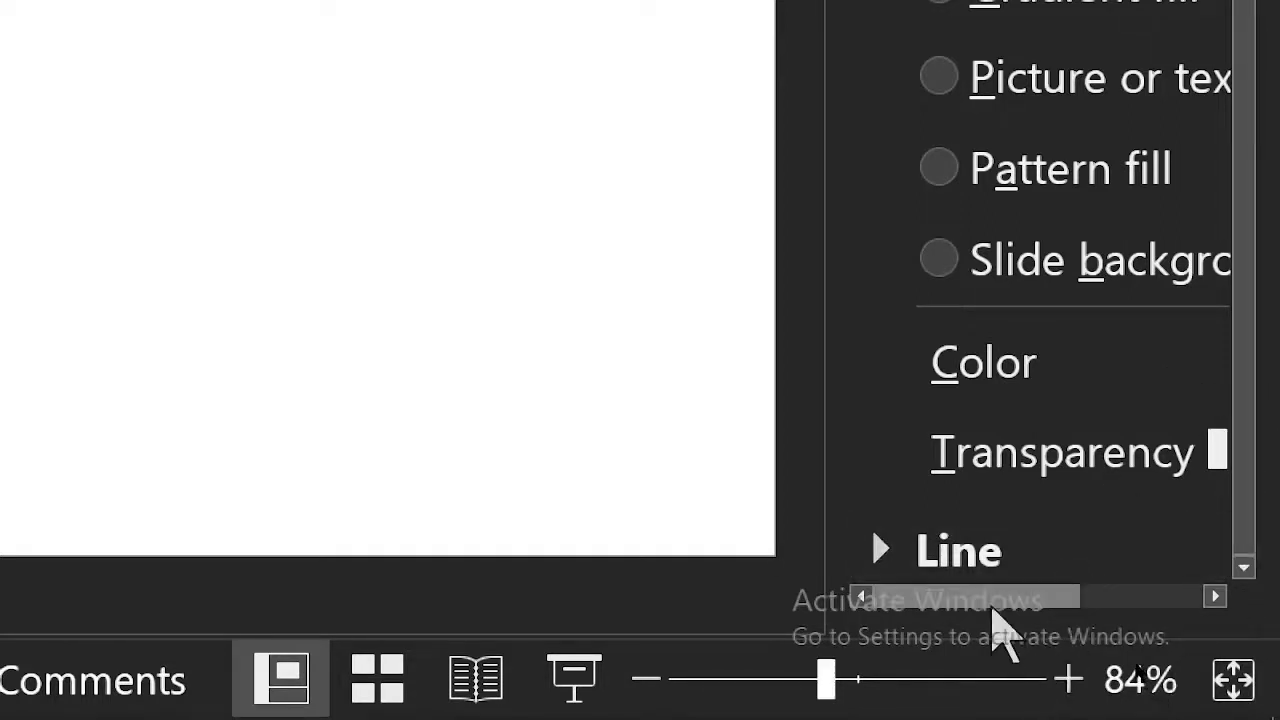
pyautogui.moveTo(998, 600); pyautogui.dragTo(1157, 597)
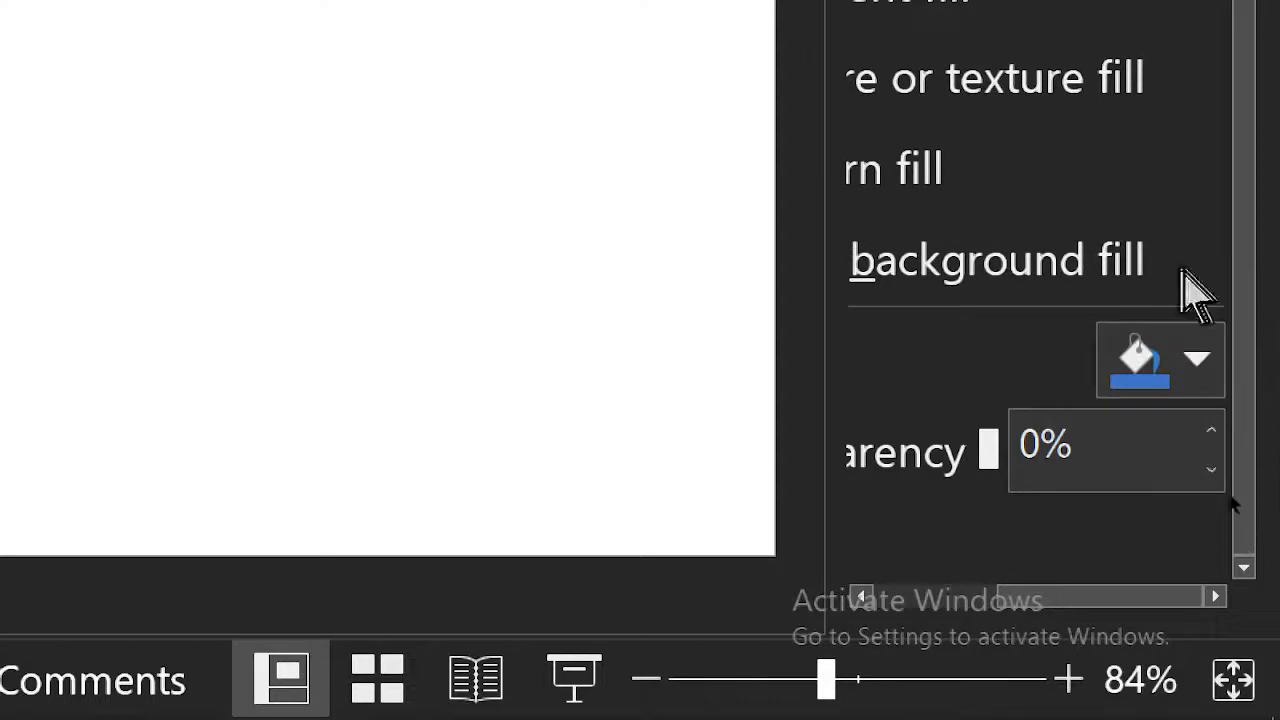
pyautogui.click(1197, 358)
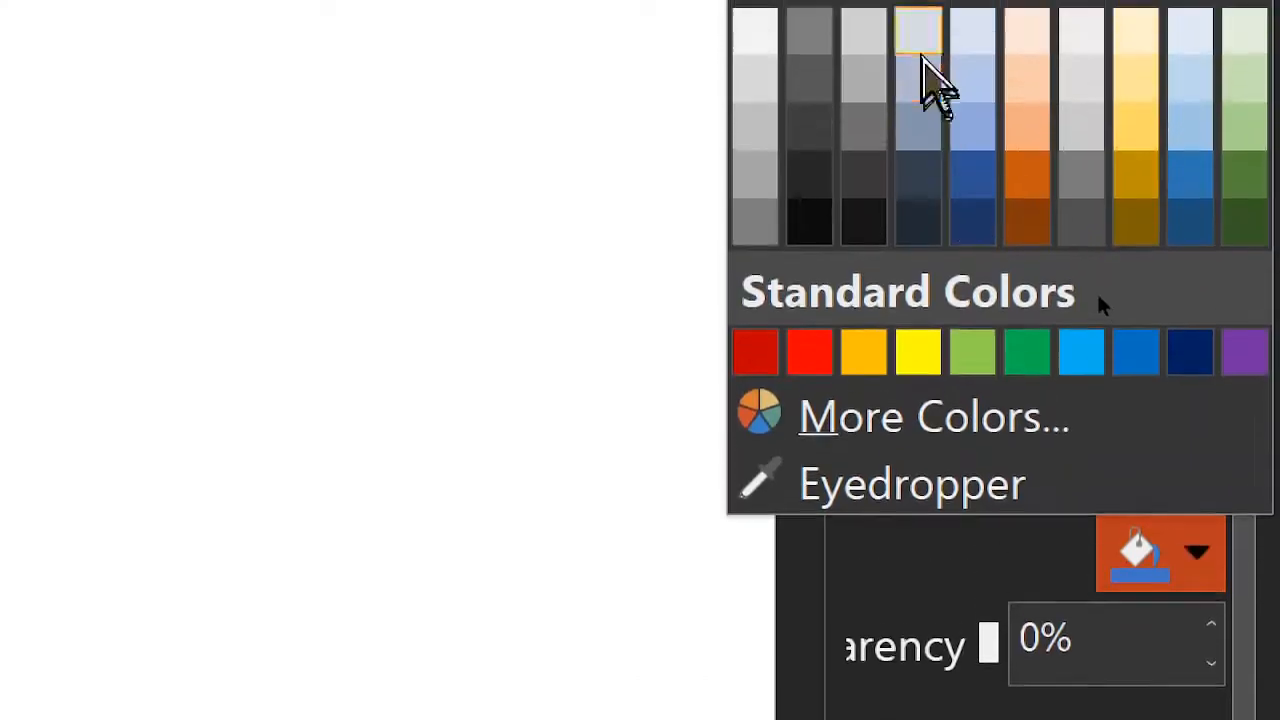
pyautogui.click(824, 350)
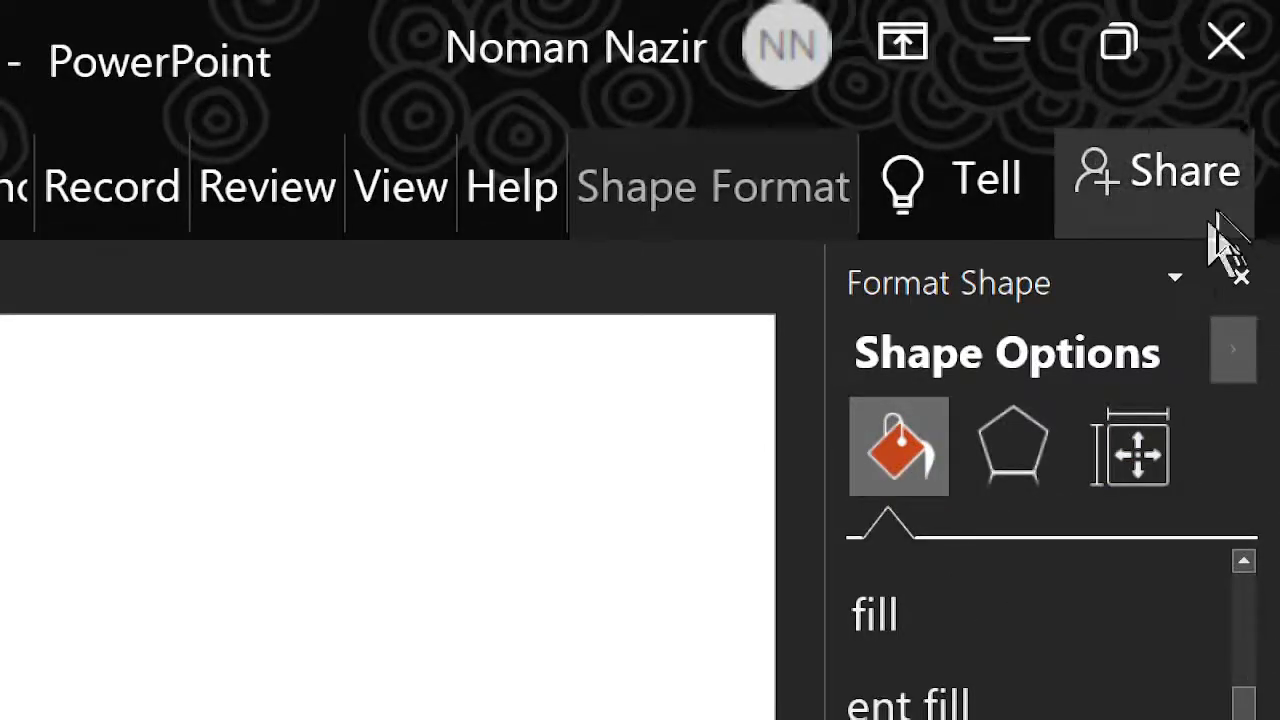
pyautogui.click(1240, 279)
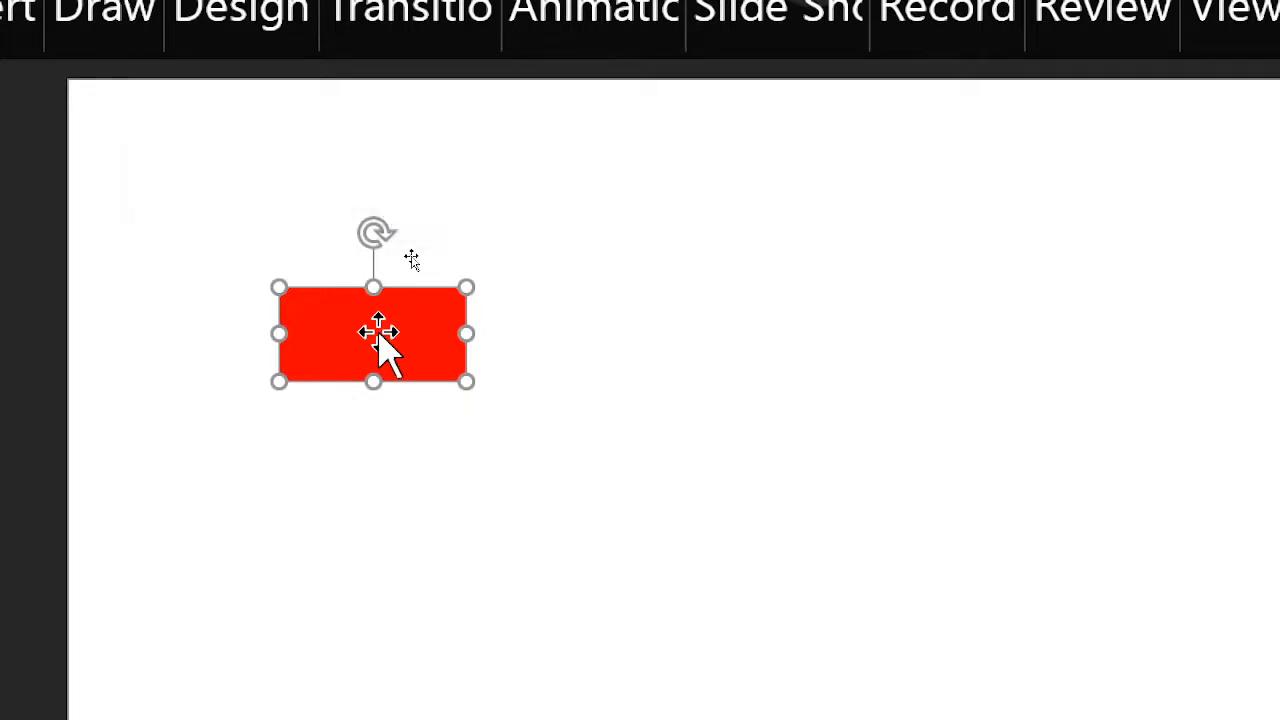
# - Add two copies of the red rectangle end to end on its right, narrowing the last one to about a square
pyautogui.moveTo(381, 335); pyautogui.dragTo(632, 334)
pyautogui.hotkey('ctrl', 'd')
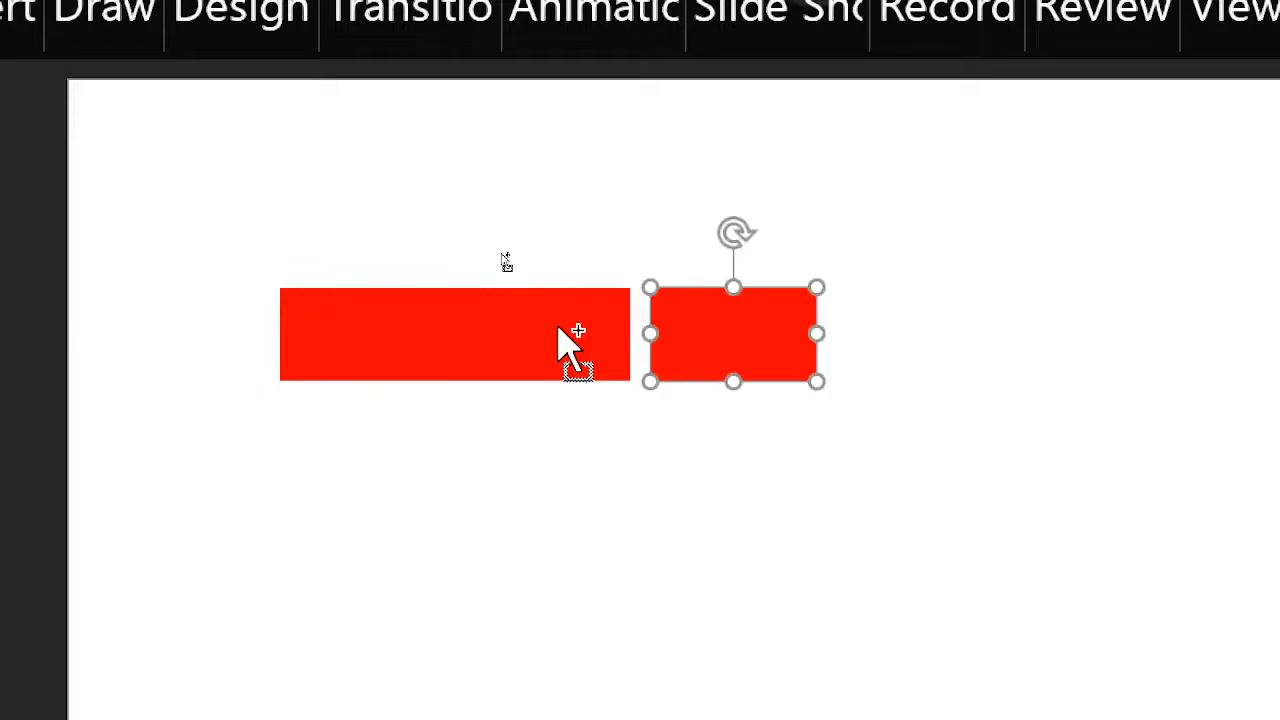
pyautogui.moveTo(782, 362); pyautogui.dragTo(722, 345)
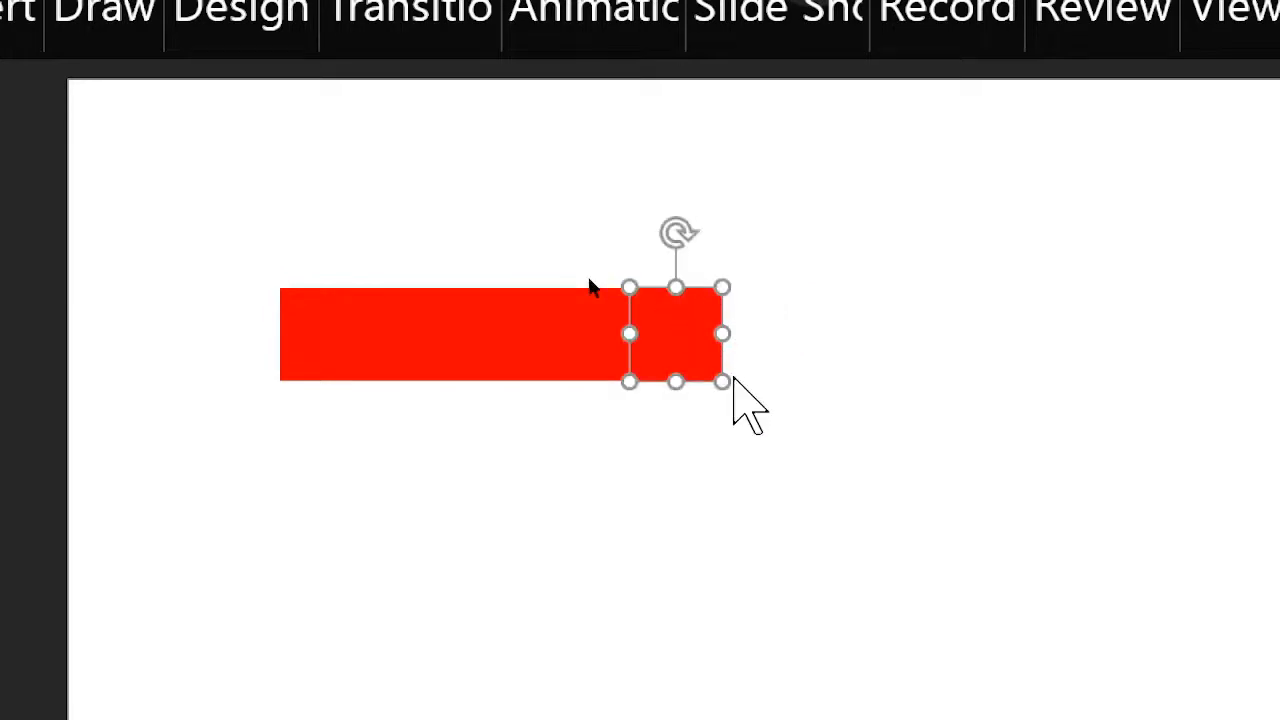
# - Duplicate the square end piece, butt the copy against the bar's right end, and stretch it rightward to nearly four times its width
pyautogui.hotkey('ctrl', 'd')
pyautogui.moveTo(846, 349); pyautogui.dragTo(764, 348)
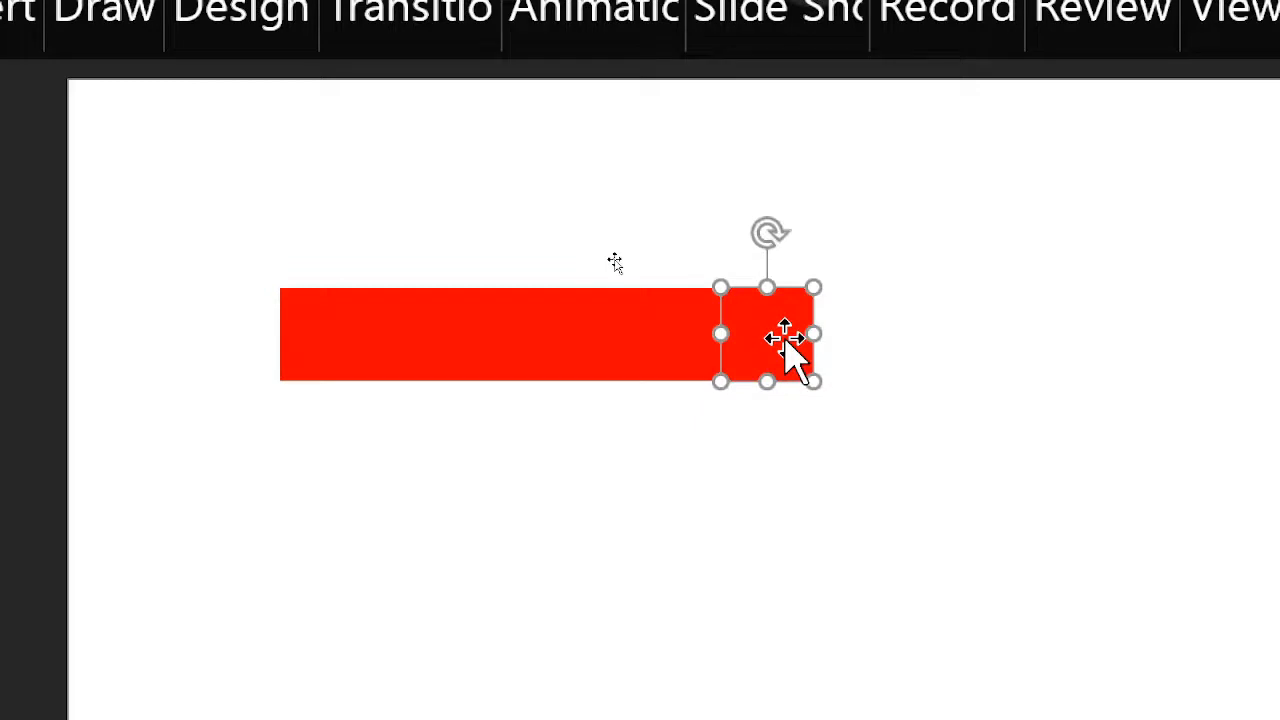
pyautogui.moveTo(813, 334); pyautogui.dragTo(1060, 295)
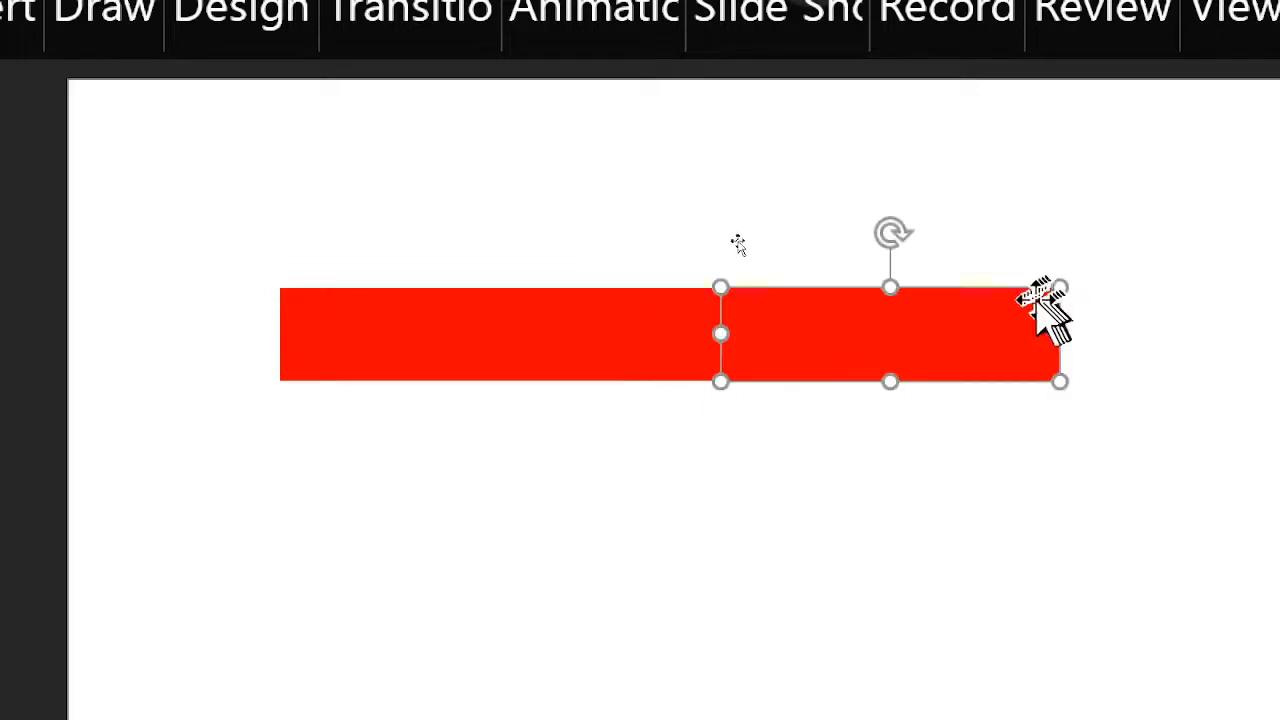
pyautogui.click(580, 688)
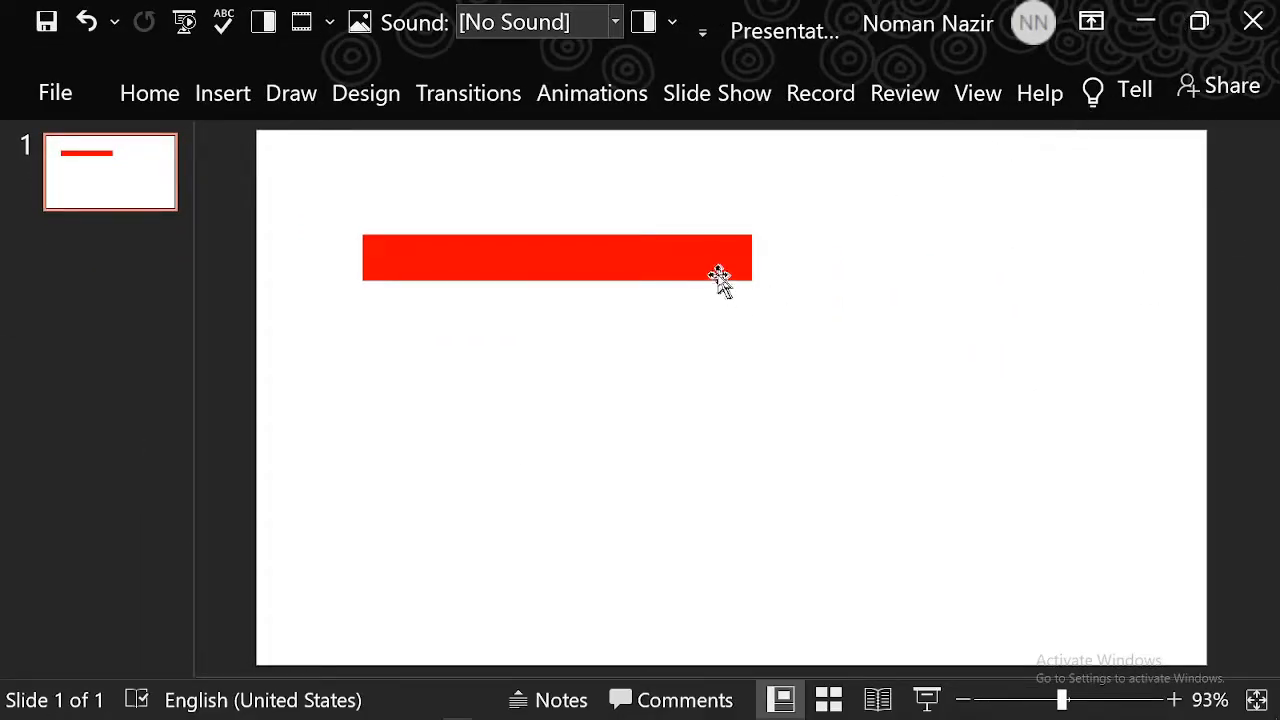
# - Select all four red rectangles and add the Wipe entrance animation to them
pyautogui.moveTo(833, 198); pyautogui.dragTo(318, 355)
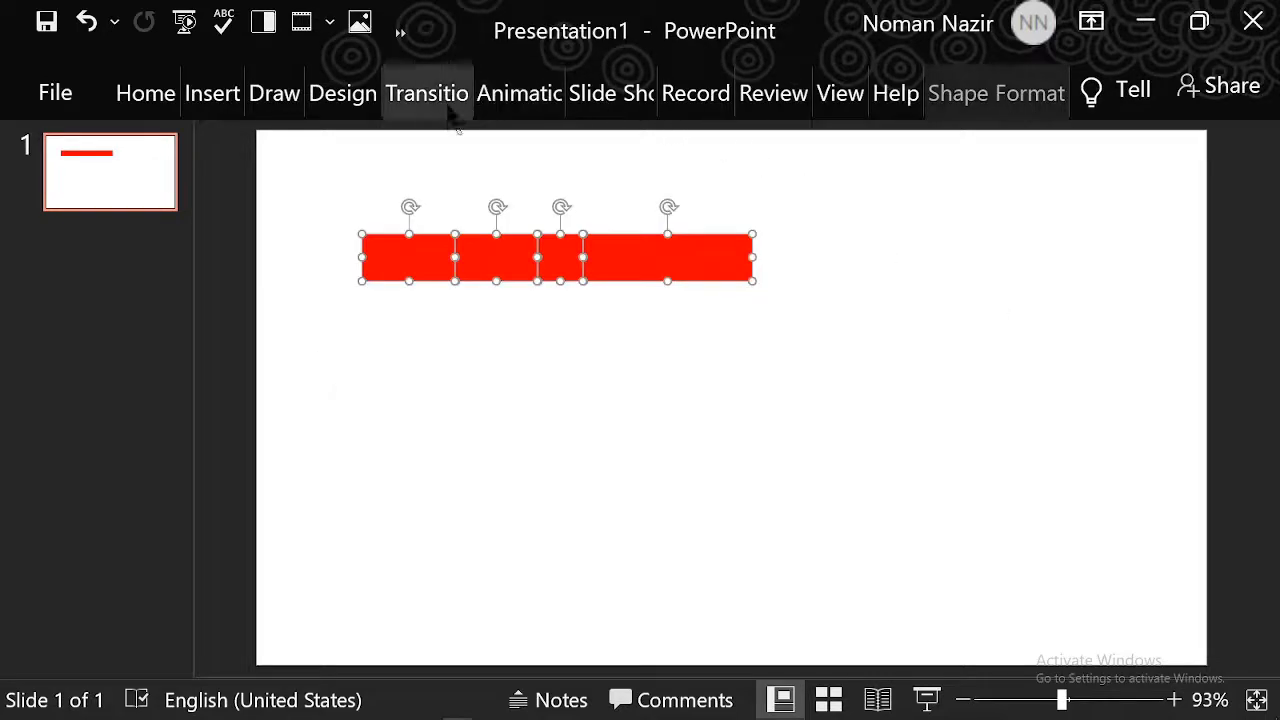
pyautogui.click(505, 112)
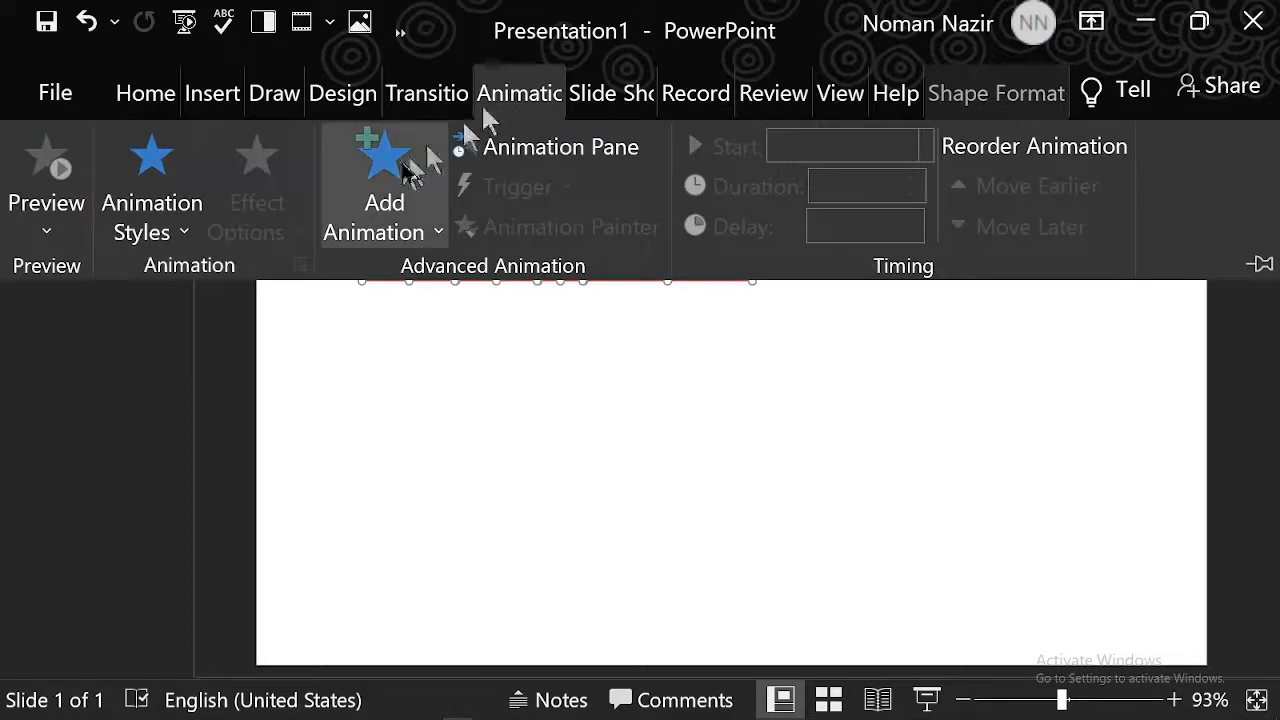
pyautogui.click(398, 195)
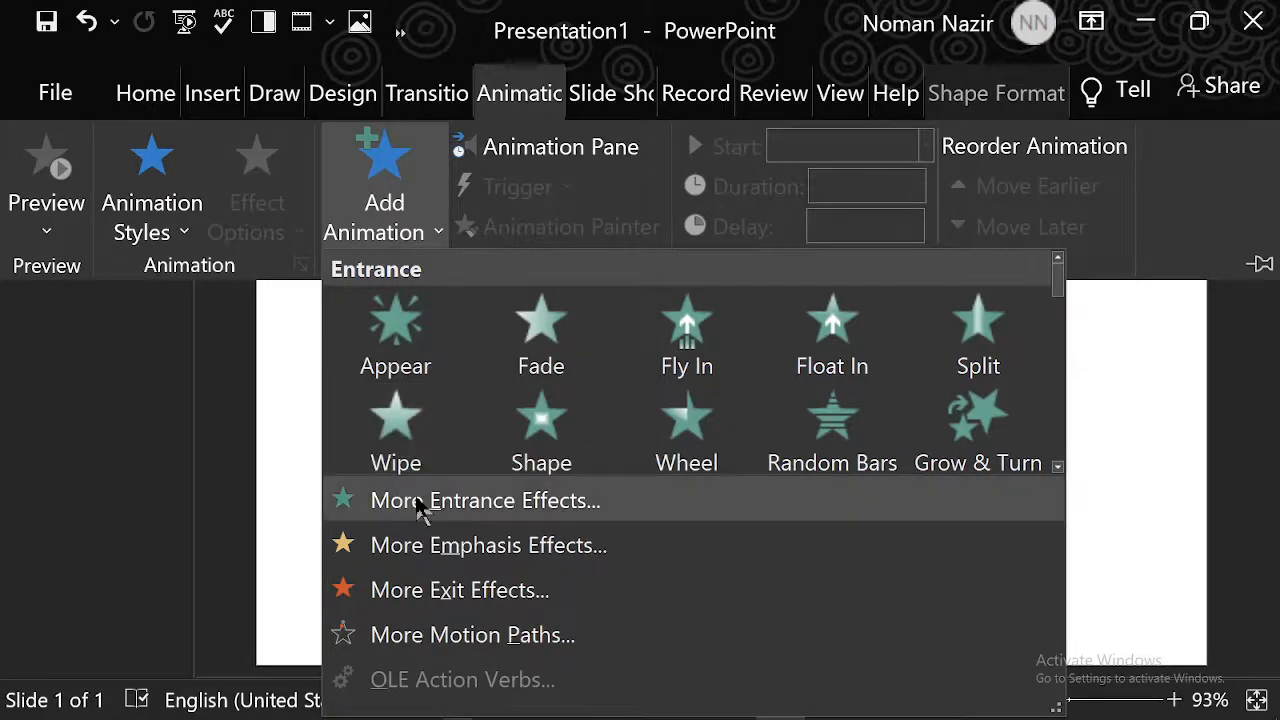
pyautogui.click(420, 503)
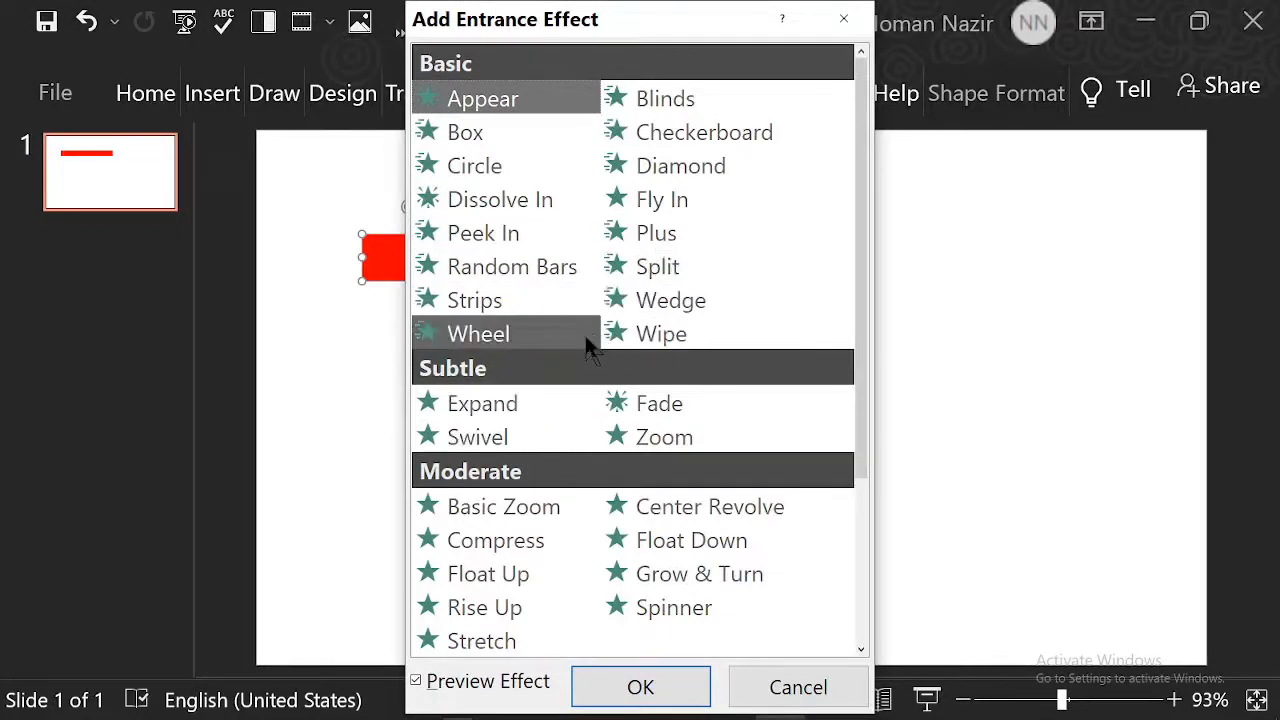
pyautogui.click(655, 337)
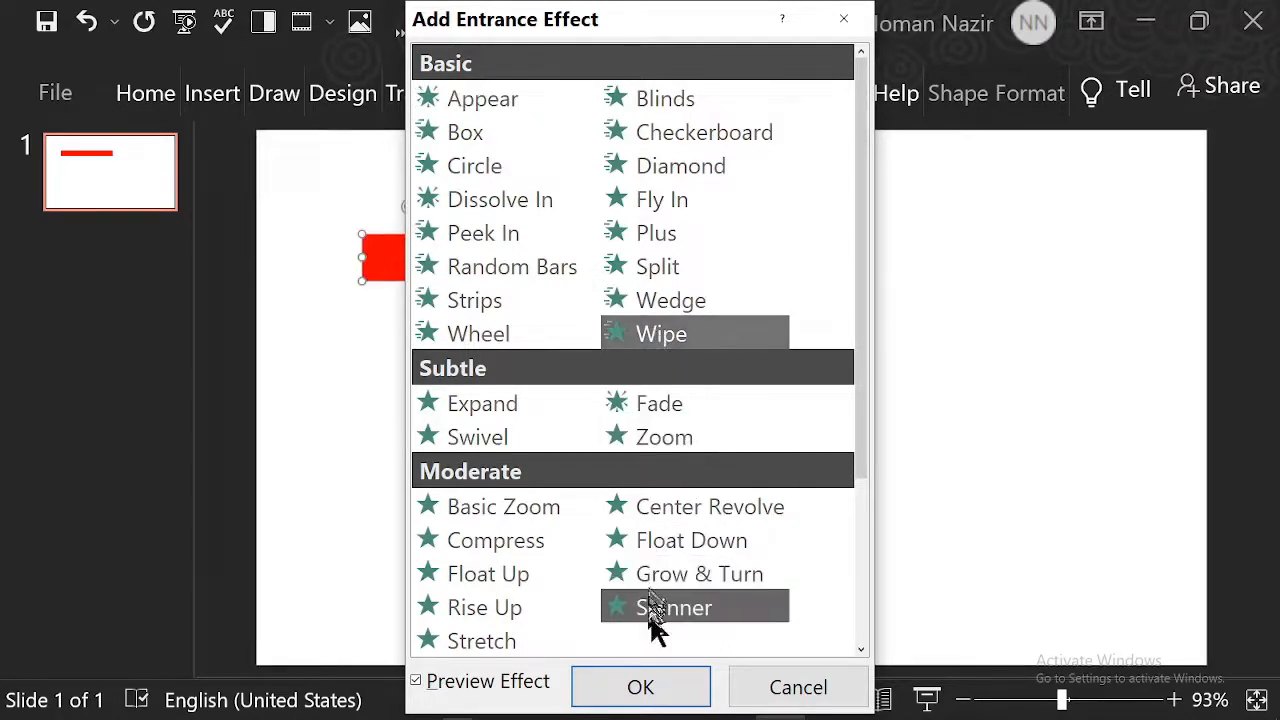
pyautogui.click(680, 333)
pyautogui.click(698, 332)
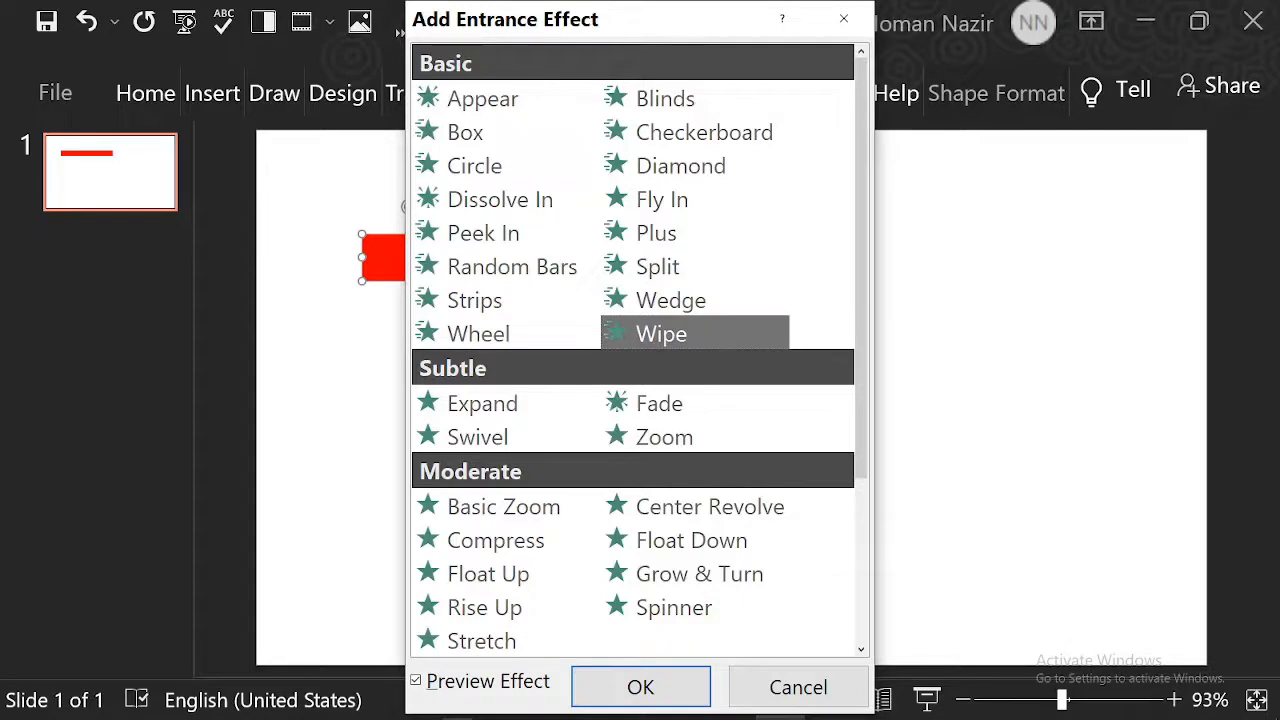
pyautogui.click(640, 688)
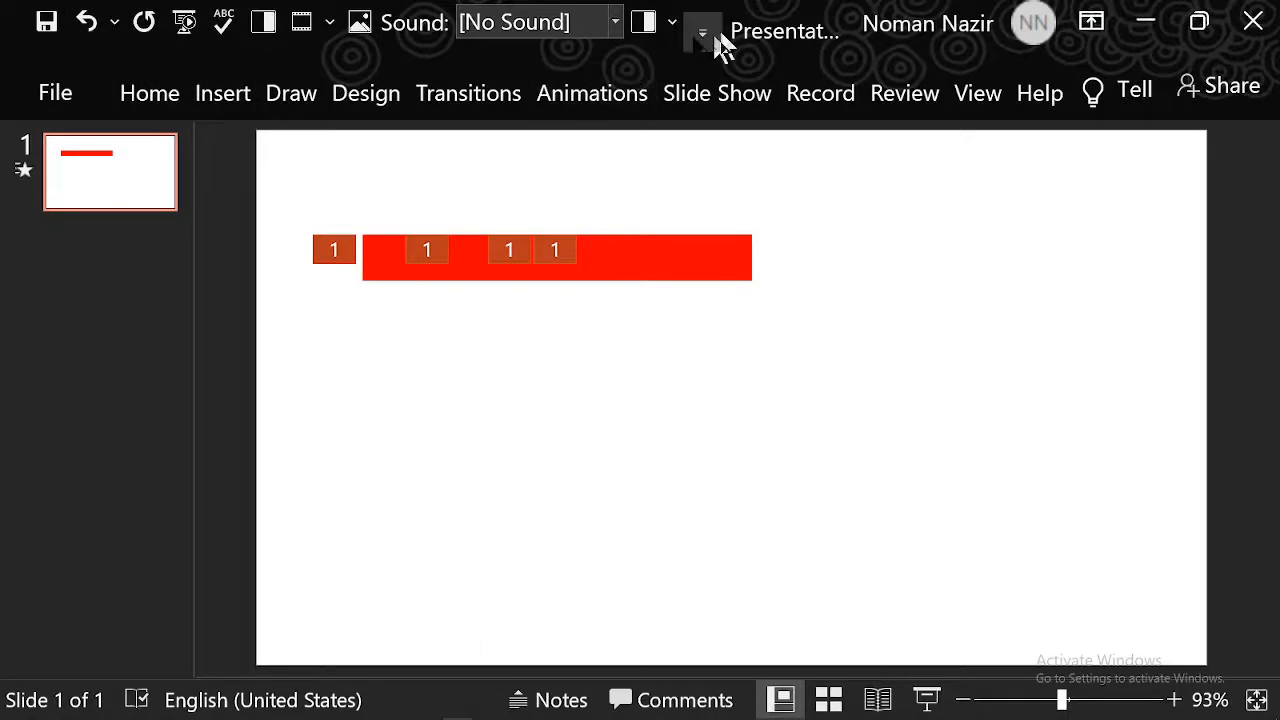
# - Show the Animation Pane and set all four rectangle animations to start After Previous
pyautogui.click(592, 115)
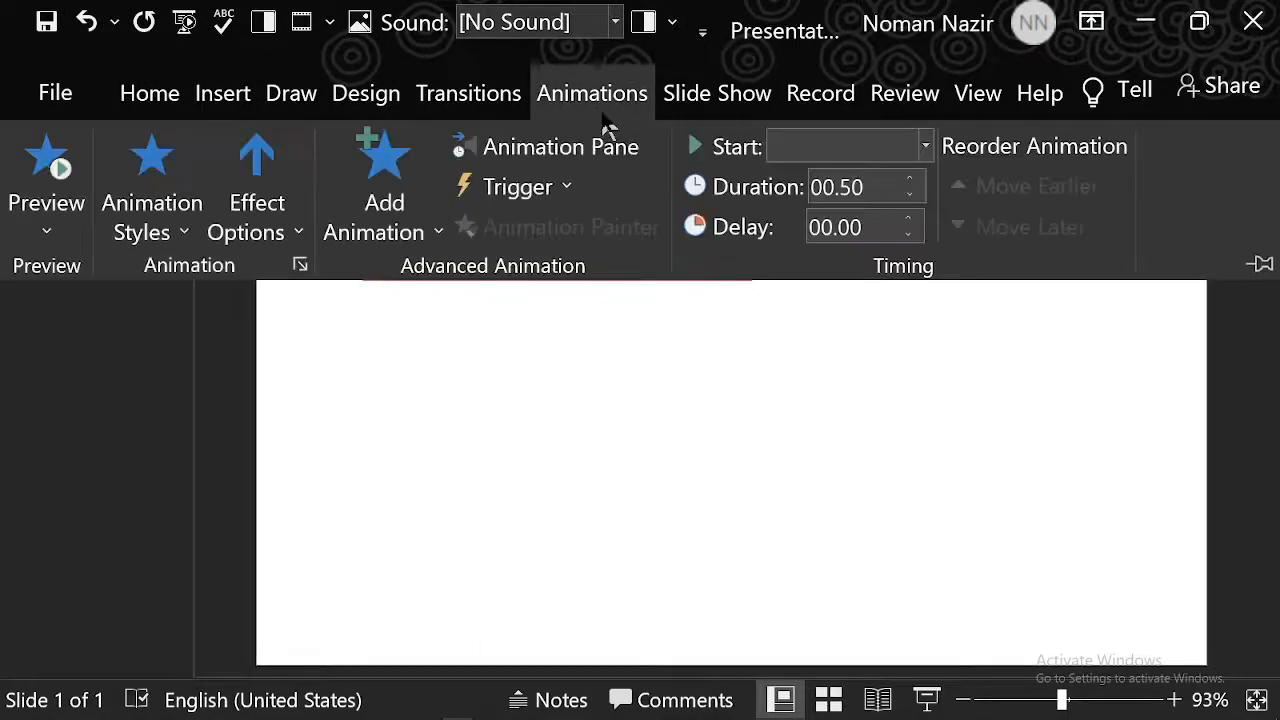
pyautogui.click(598, 150)
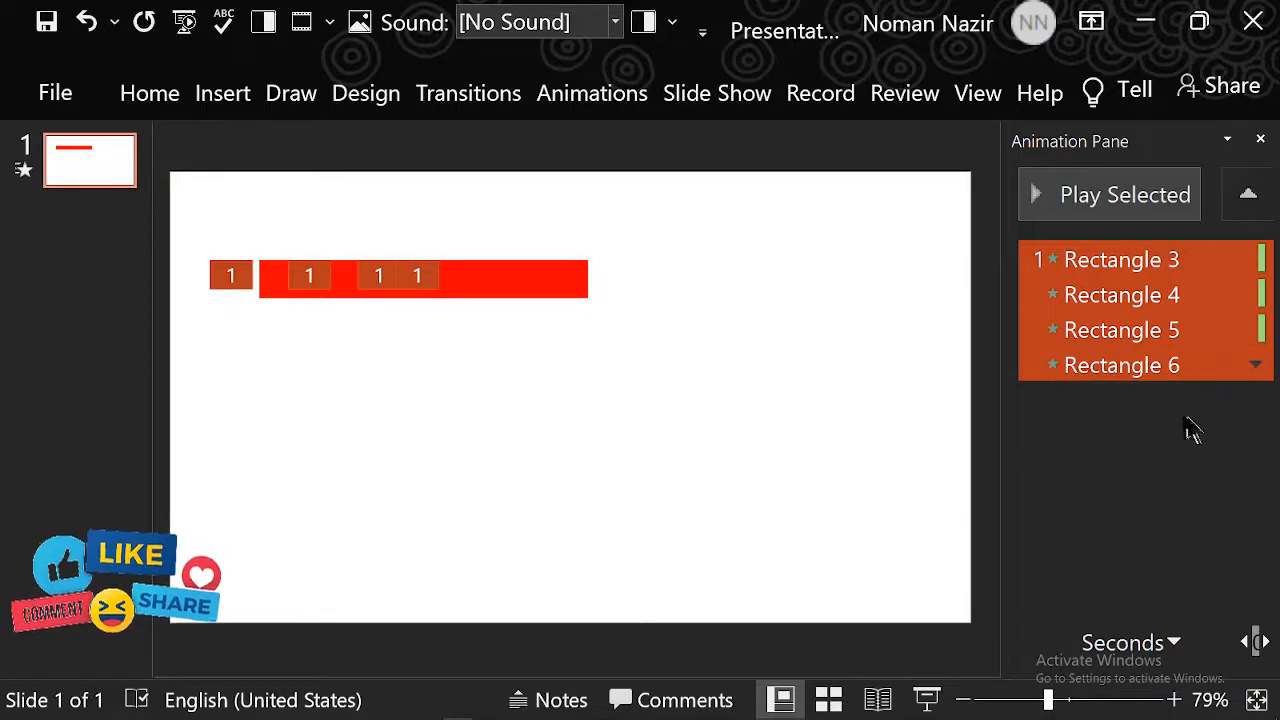
pyautogui.click(1169, 368)
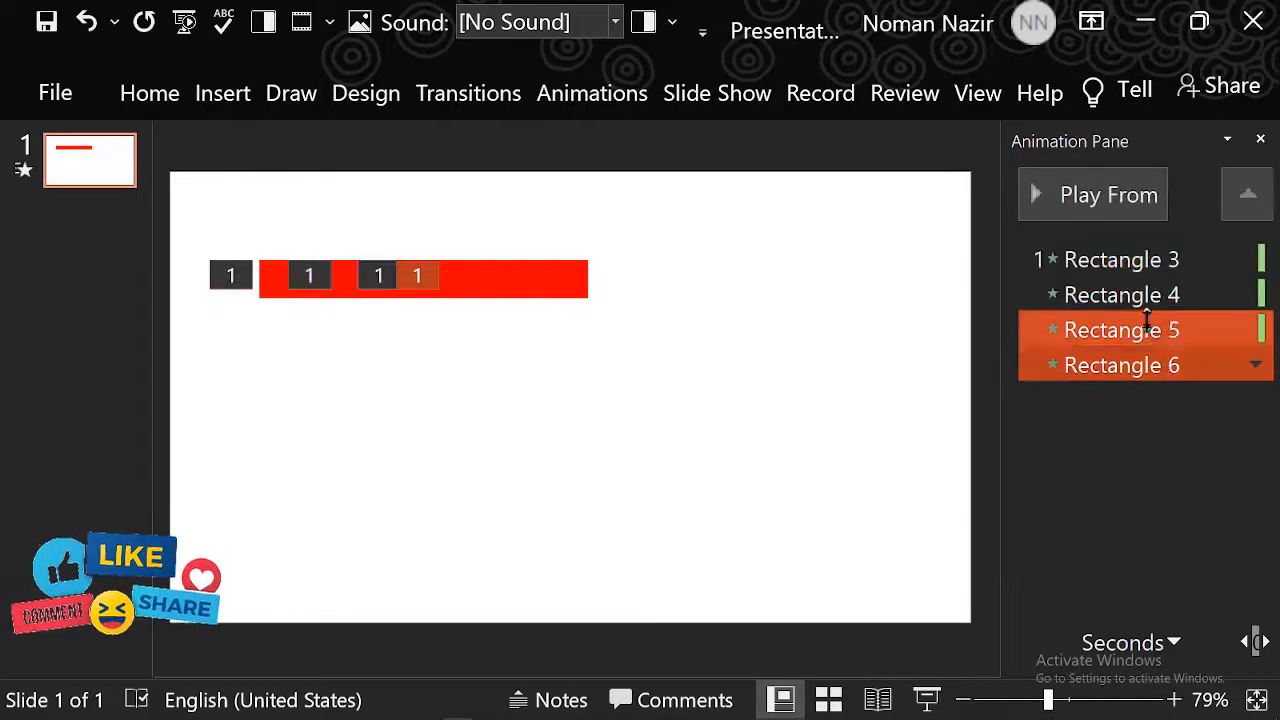
pyautogui.click(1135, 259)
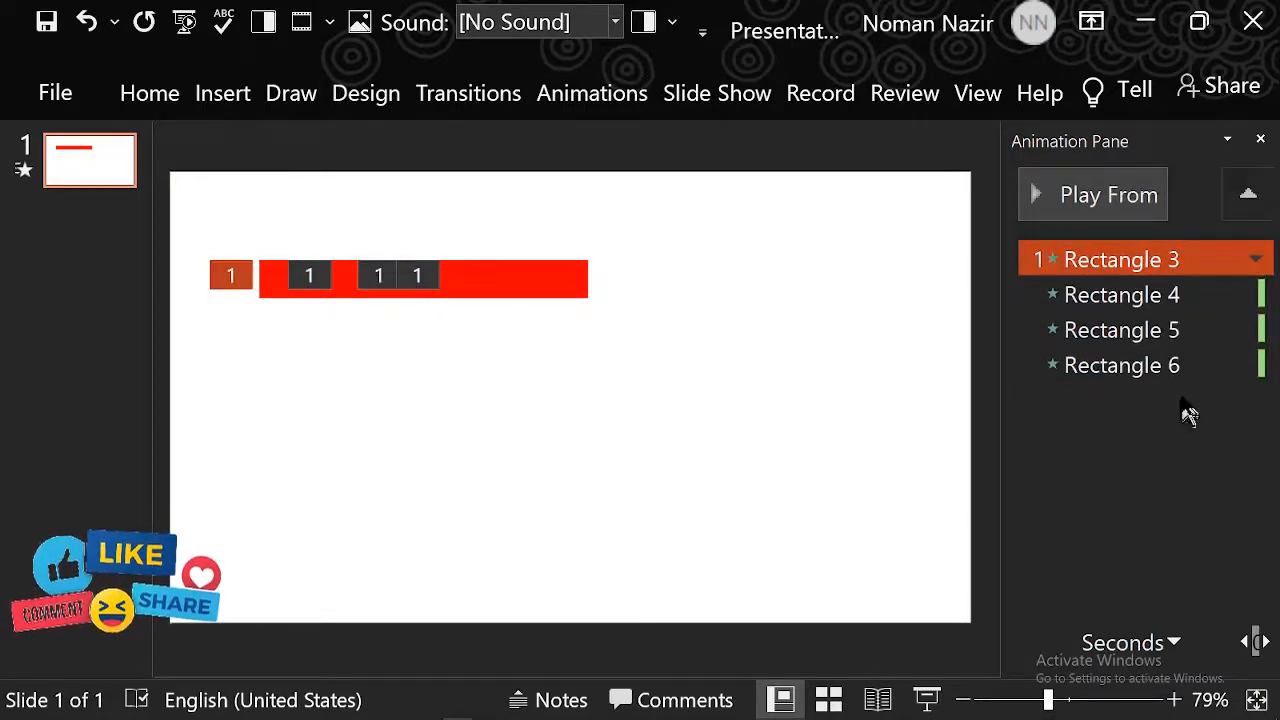
pyautogui.keyDown('shift'); pyautogui.click(1171, 368); pyautogui.keyUp('shift')
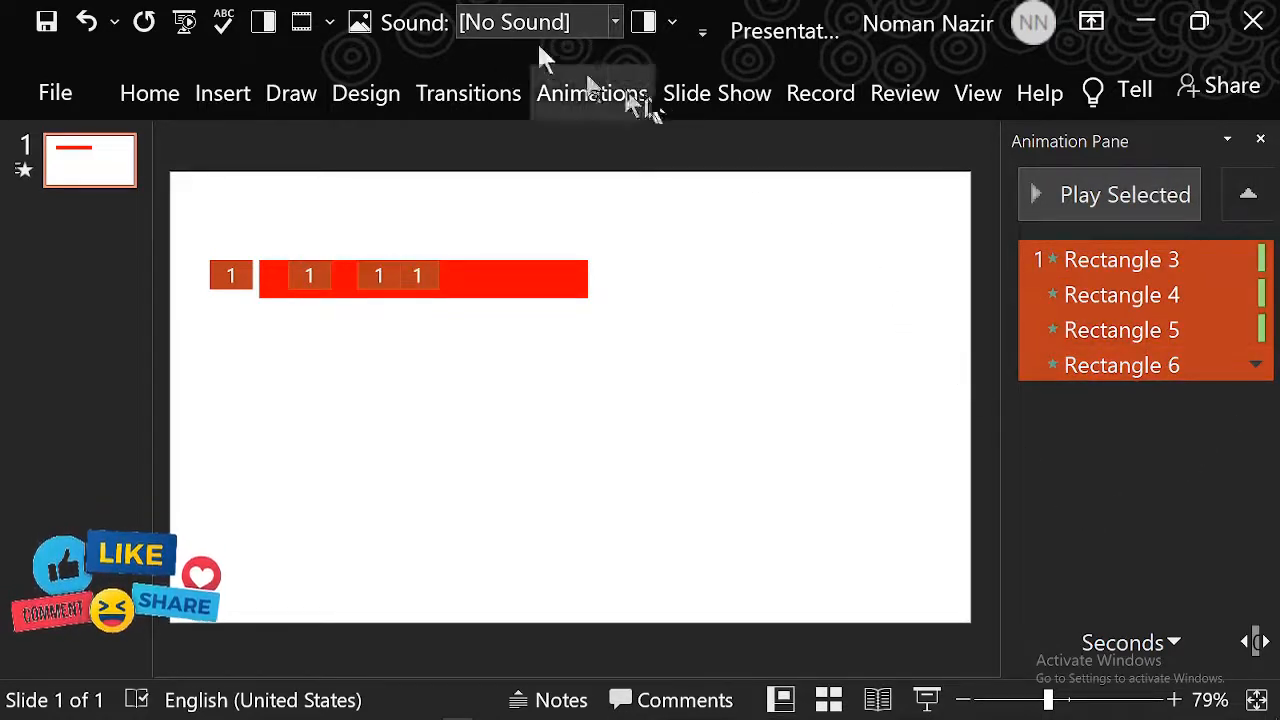
pyautogui.click(1122, 368)
pyautogui.click(1137, 260)
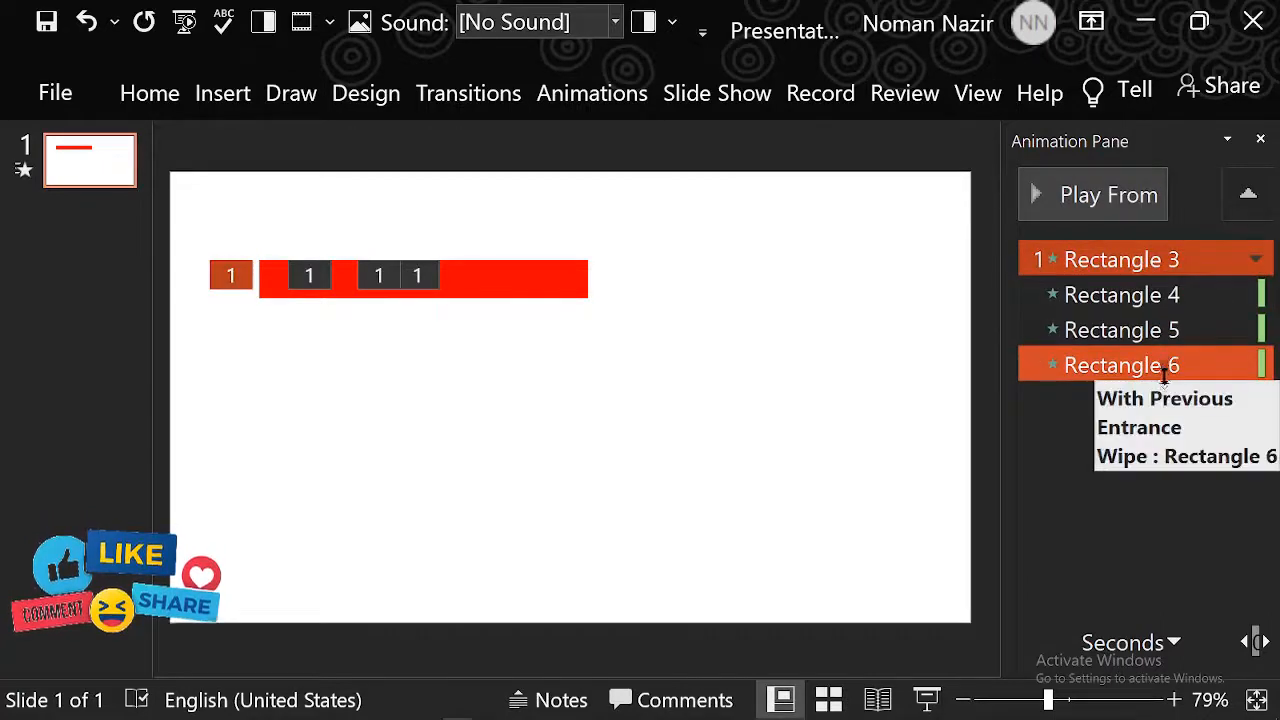
pyautogui.keyDown('shift'); pyautogui.click(1204, 367); pyautogui.keyUp('shift')
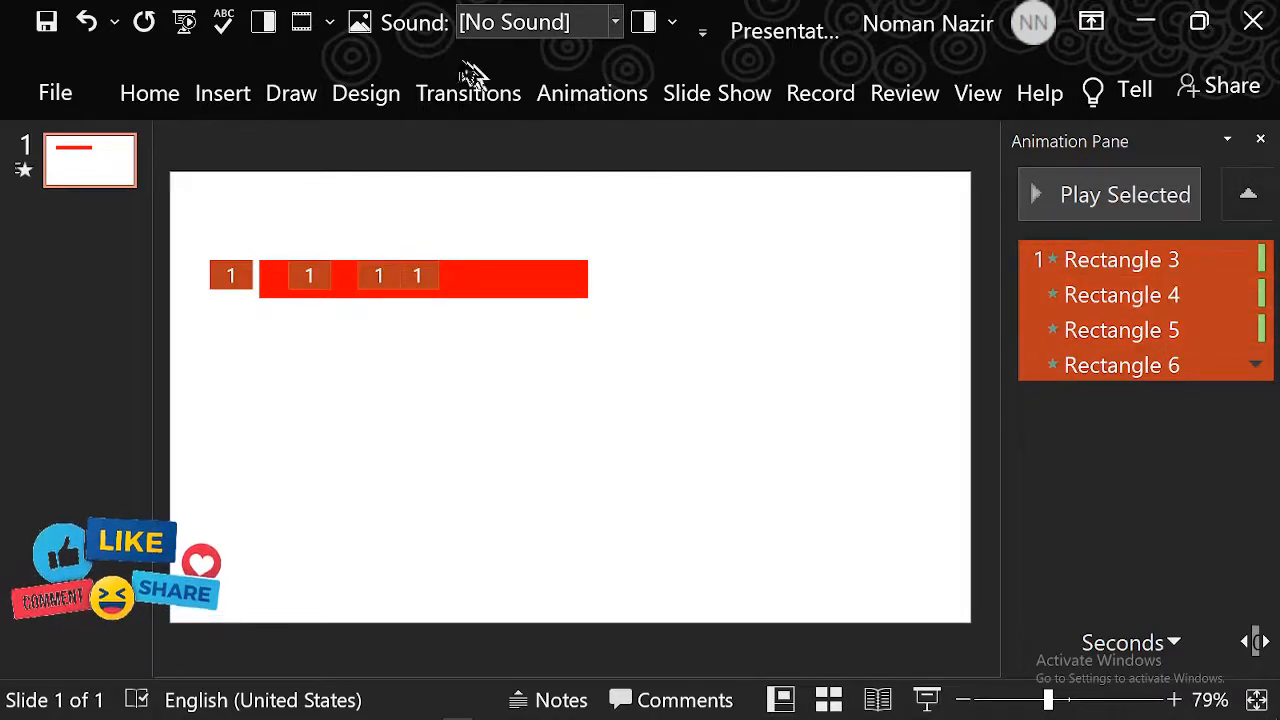
pyautogui.click(592, 93)
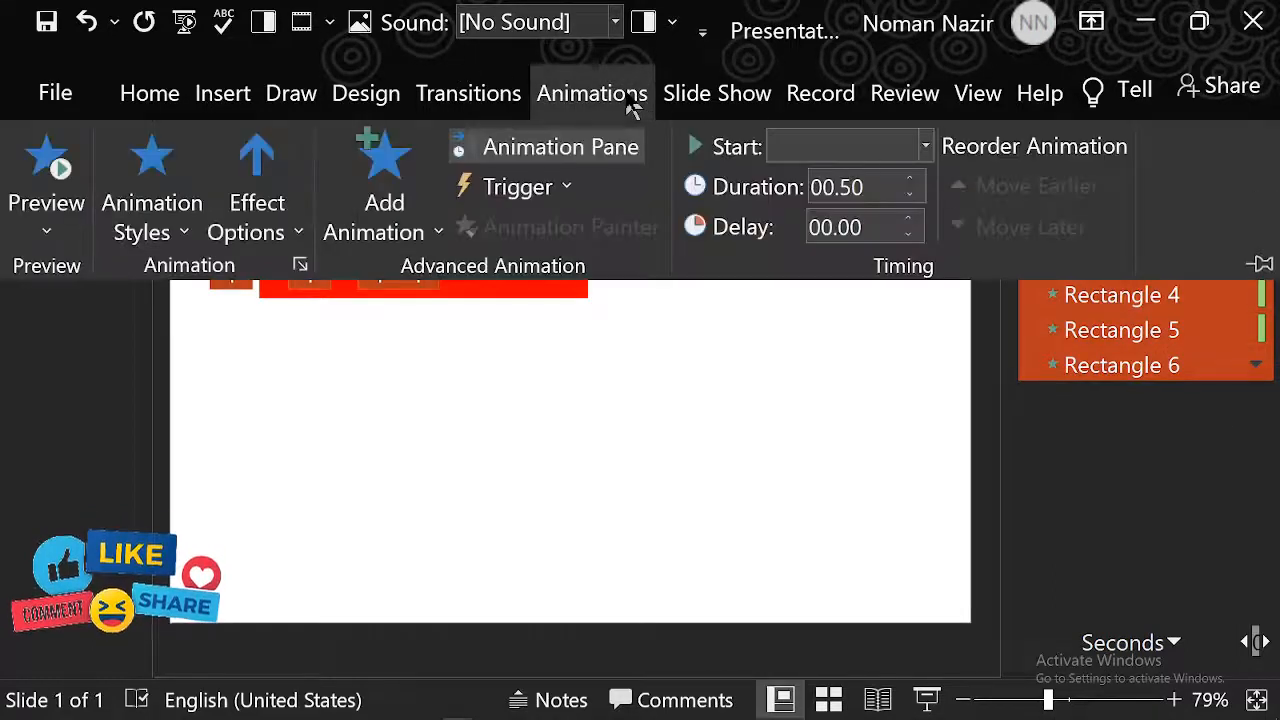
pyautogui.click(925, 146)
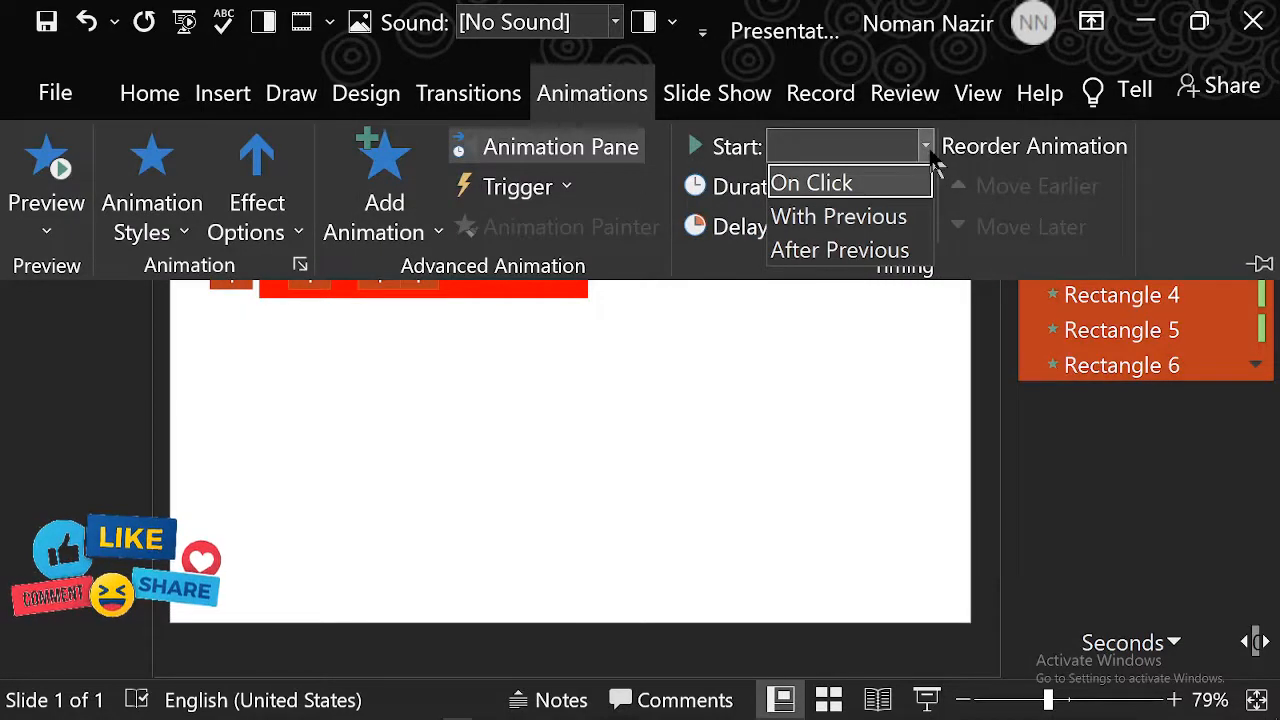
pyautogui.click(914, 250)
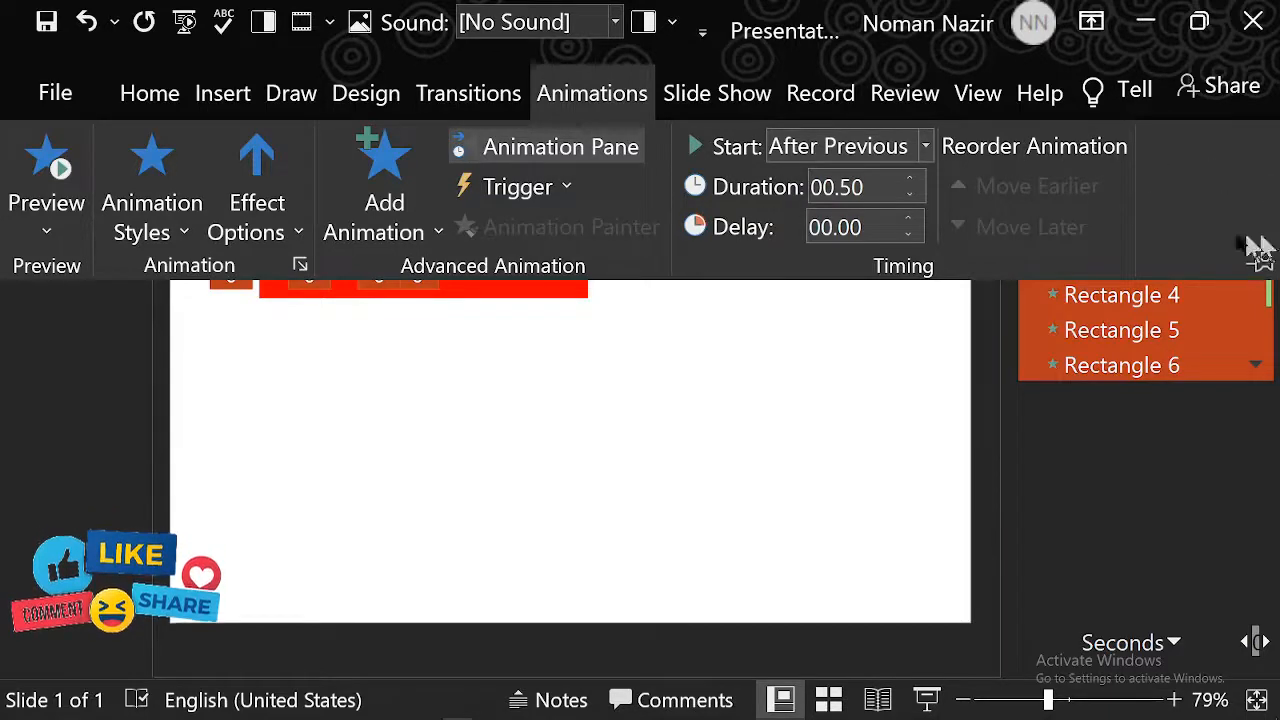
# - Change the Wipe direction of all four rectangle animations to From Left
pyautogui.click(1160, 365)
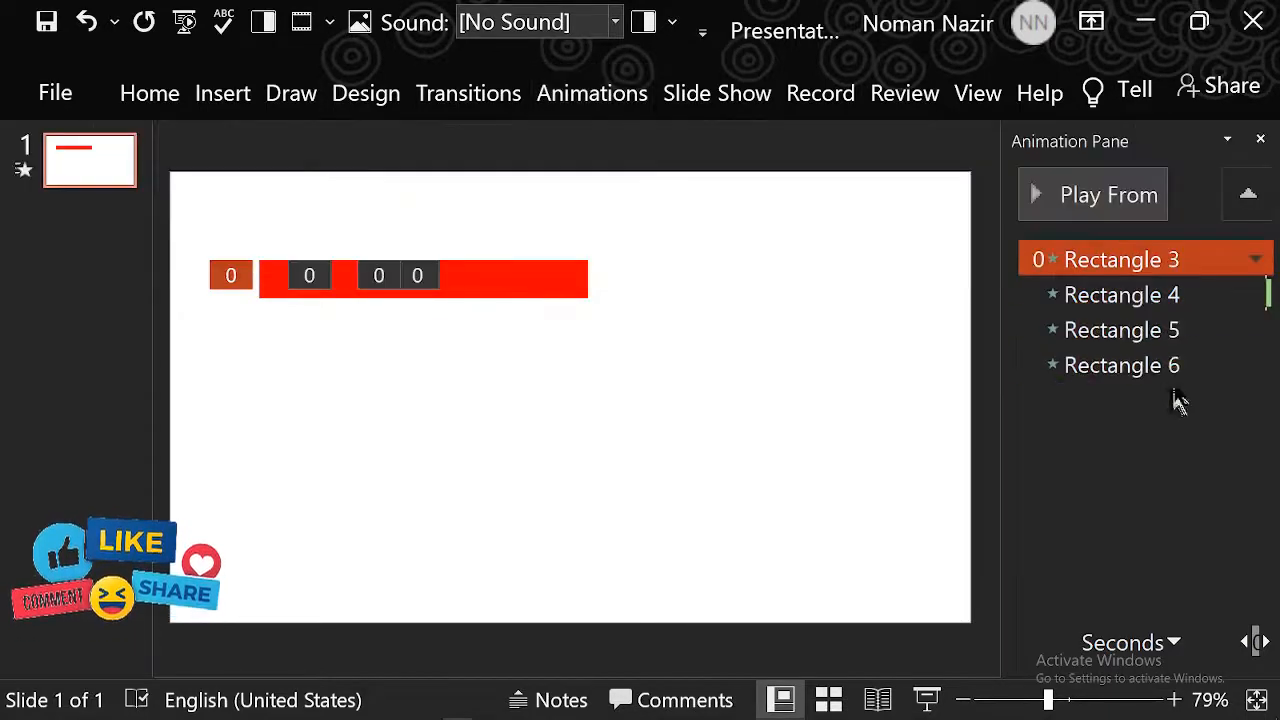
pyautogui.keyDown('shift'); pyautogui.click(1180, 362); pyautogui.keyUp('shift')
pyautogui.rightClick(1197, 330)
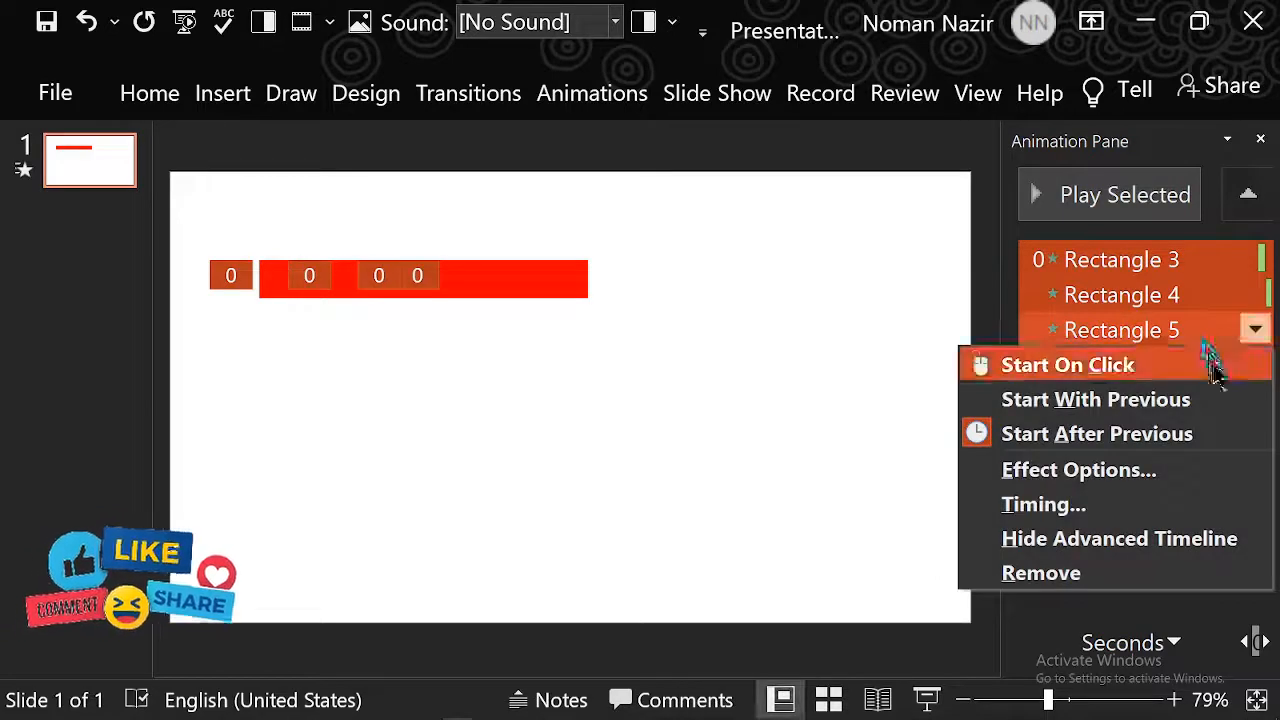
pyautogui.click(1140, 476)
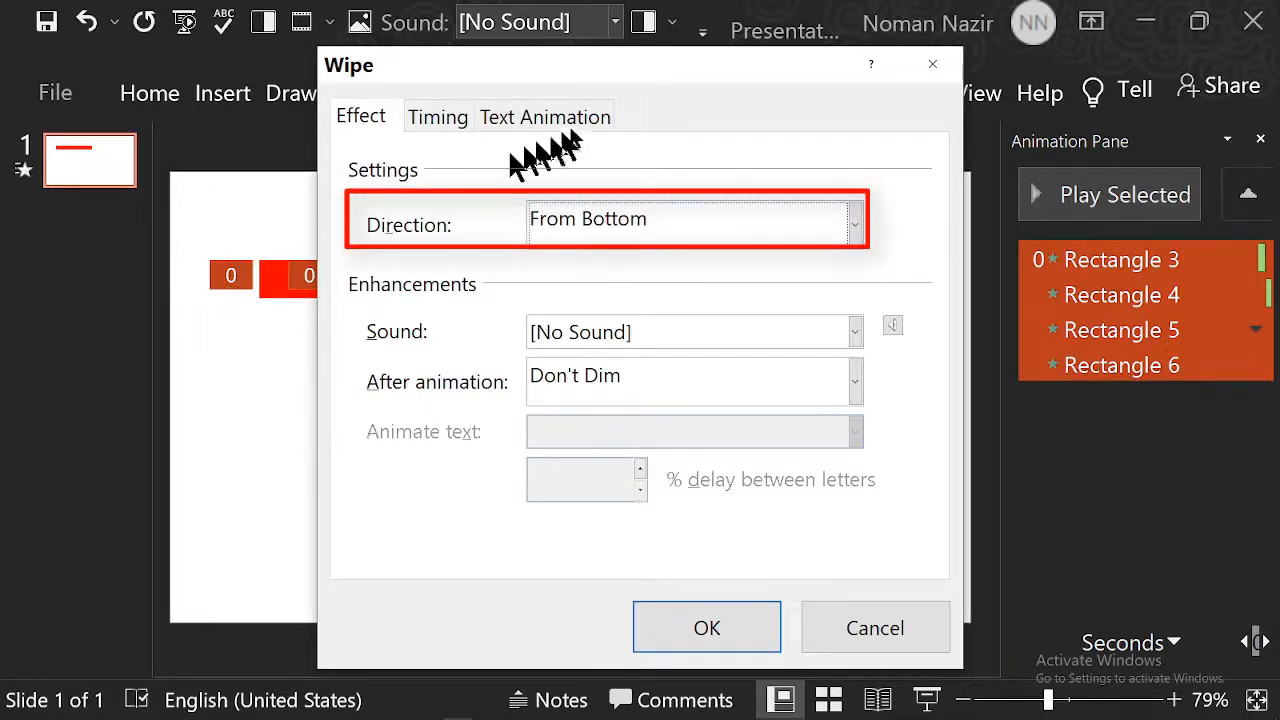
pyautogui.click(645, 224)
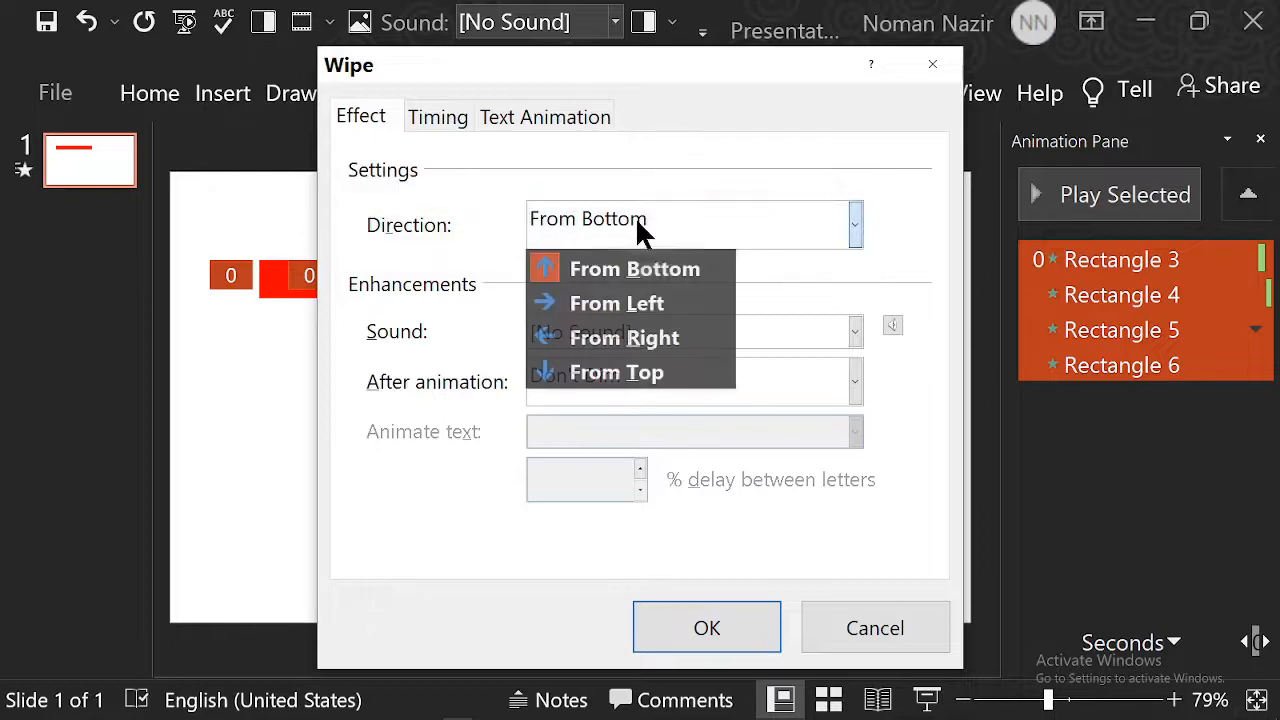
pyautogui.click(666, 313)
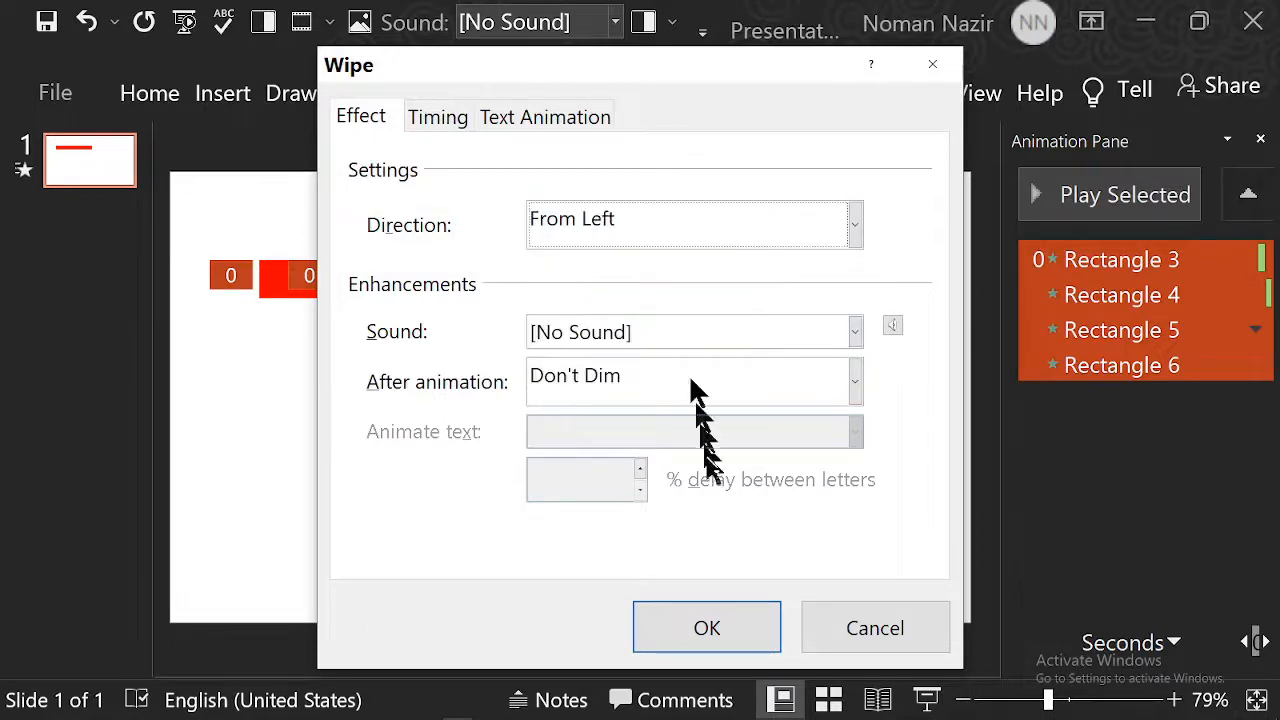
pyautogui.click(722, 636)
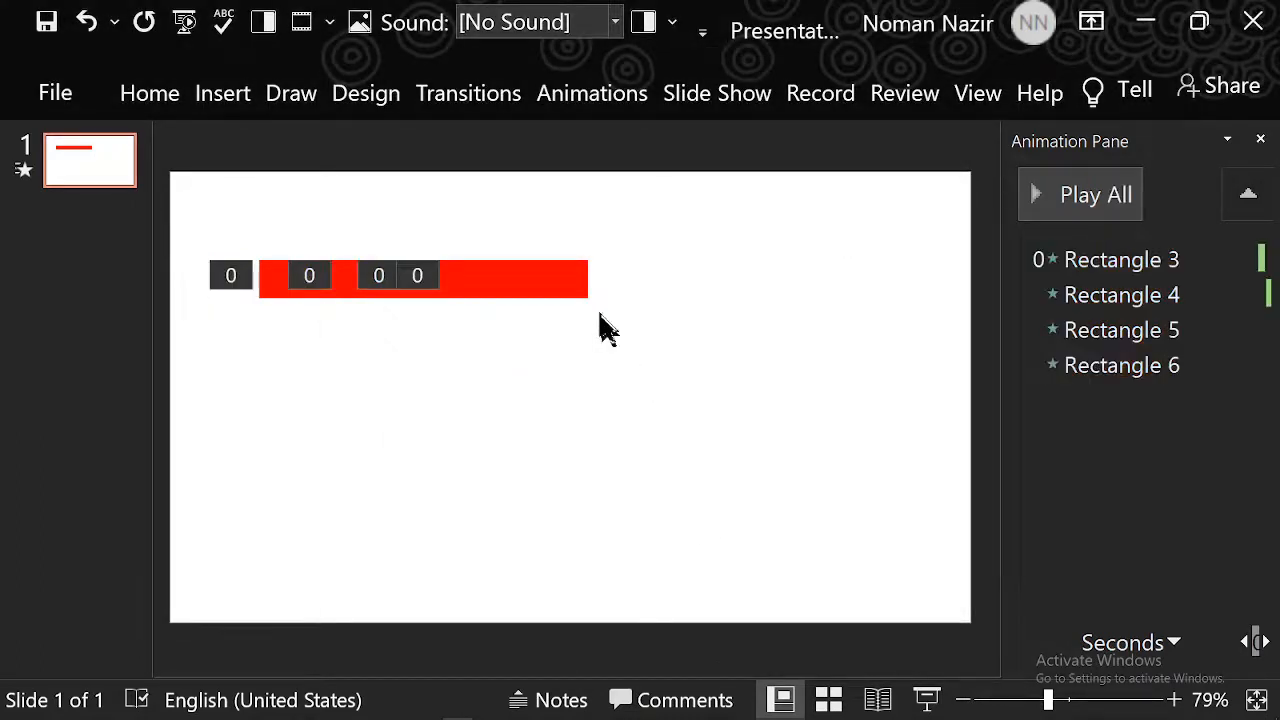
# - Preview the slide show and lengthen the bar's last rectangle rightward to about twice its width
pyautogui.press('F5')
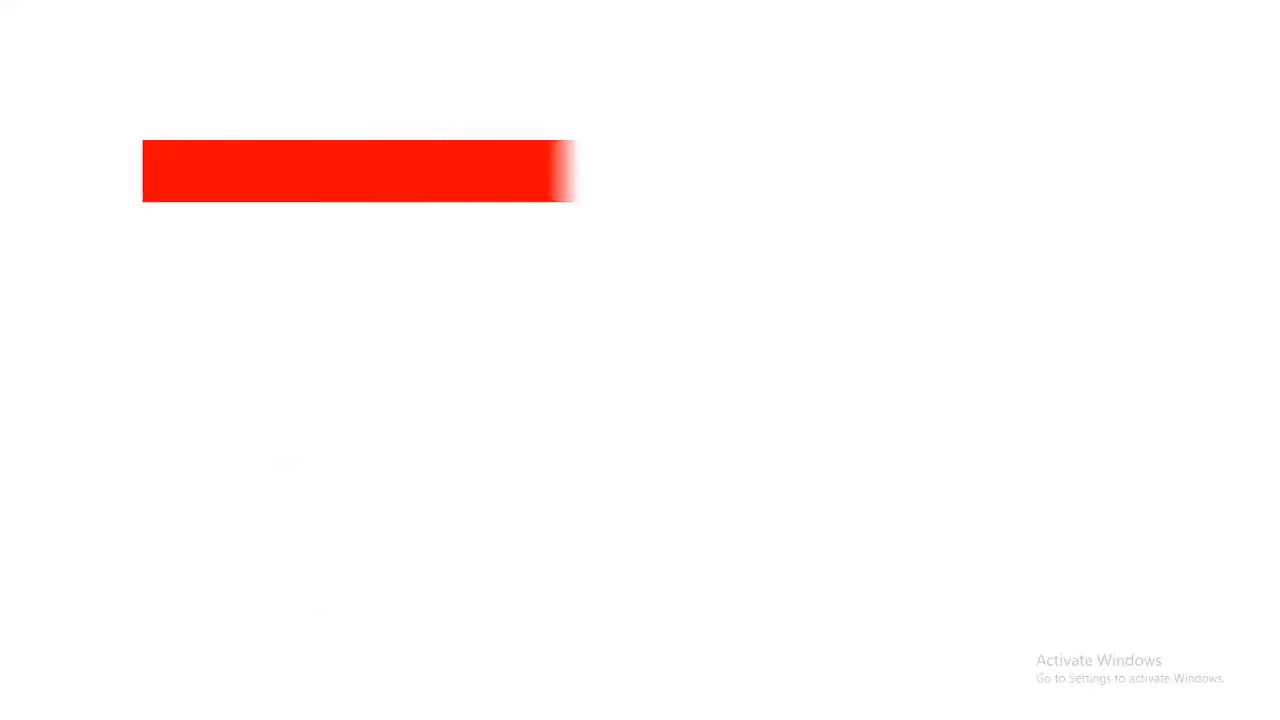
pyautogui.press('Escape')
pyautogui.click(672, 290)
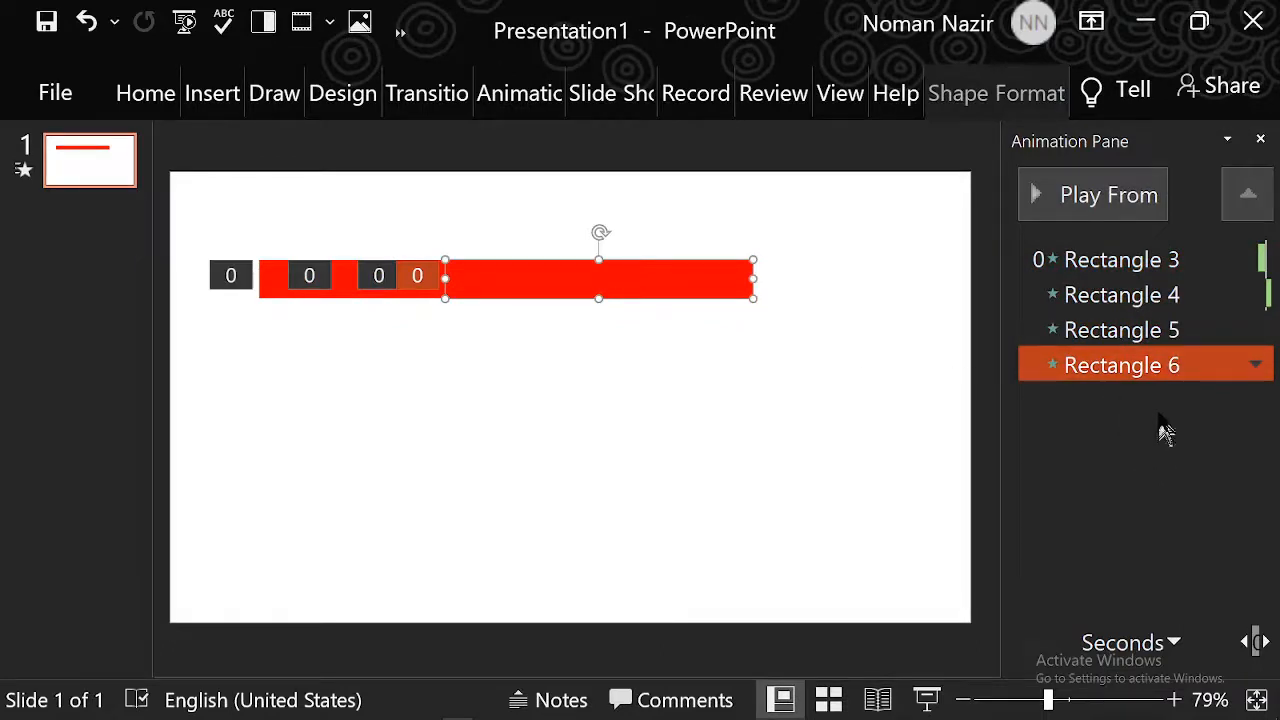
# - Set the last rectangle's Wipe duration to 0.8 seconds and preview the slide show
pyautogui.rightClick(1128, 370)
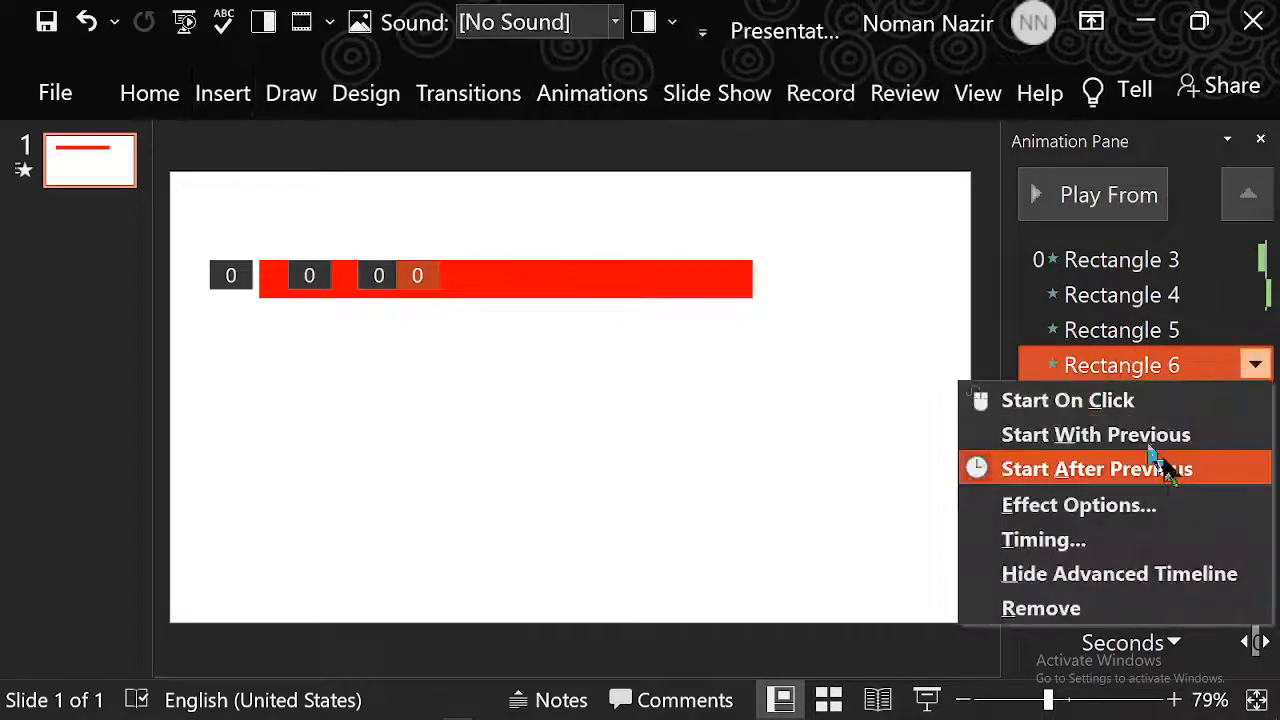
pyautogui.click(1140, 505)
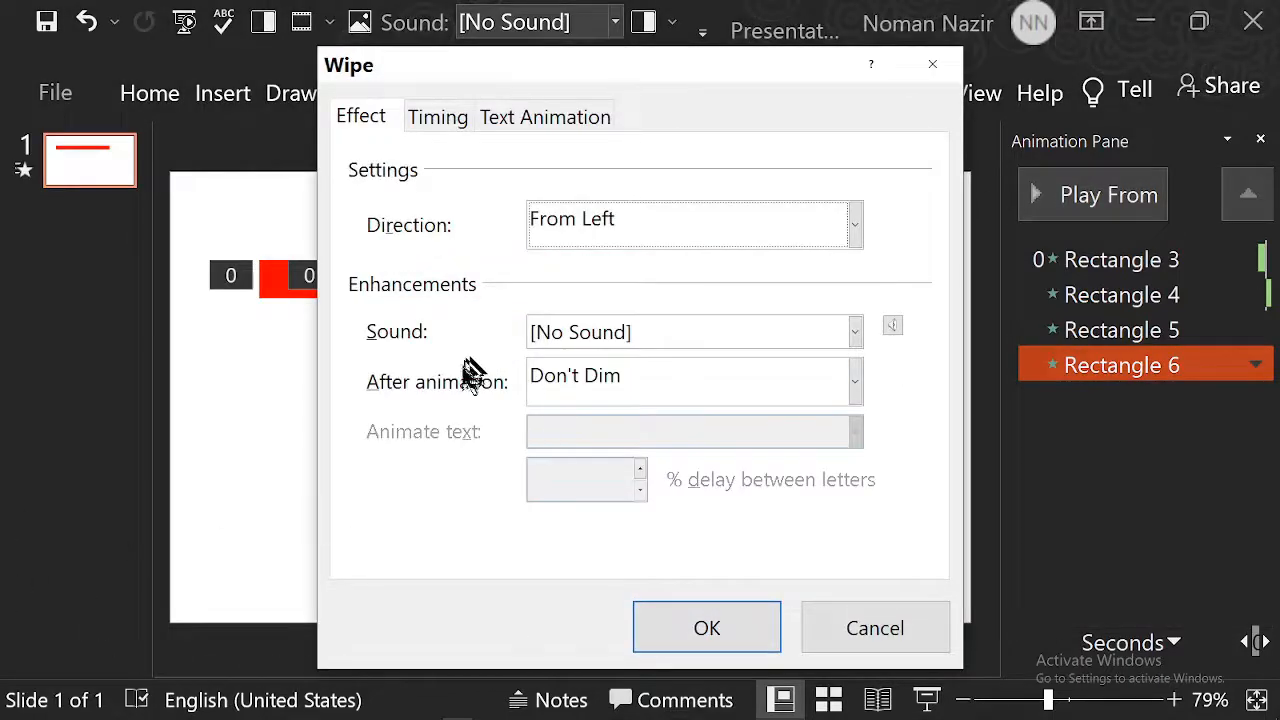
pyautogui.click(435, 117)
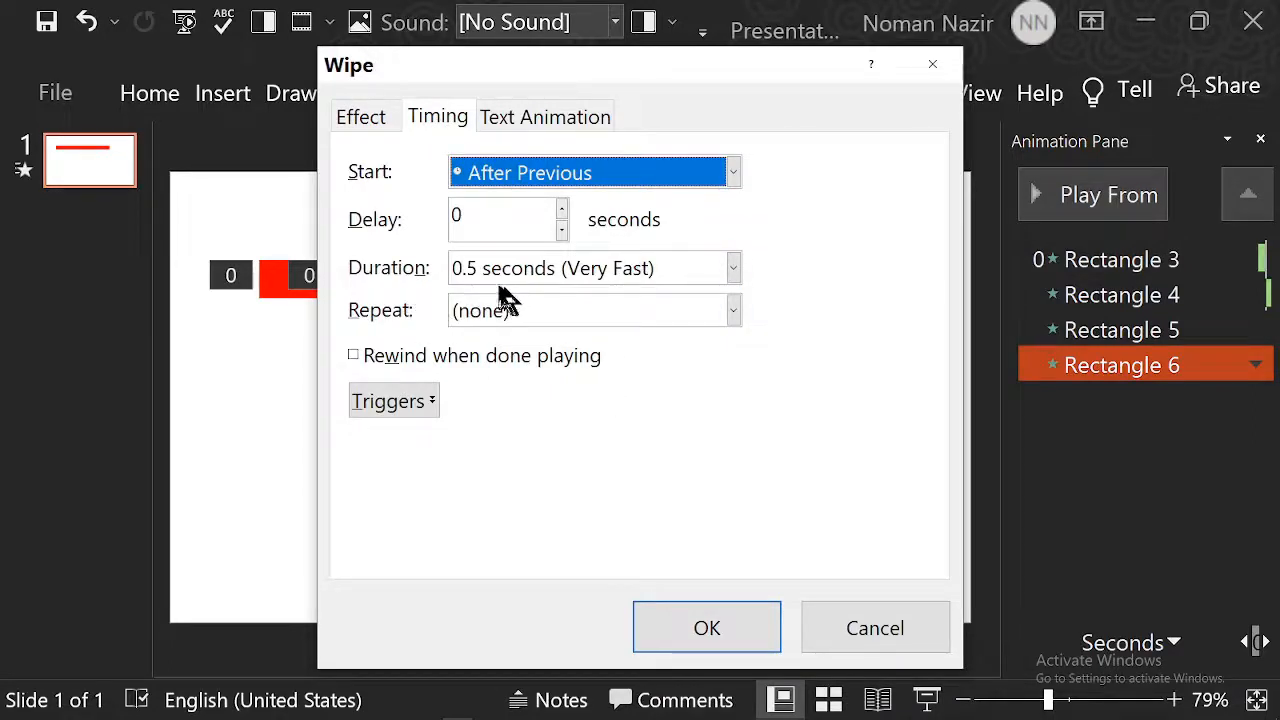
pyautogui.click(733, 273)
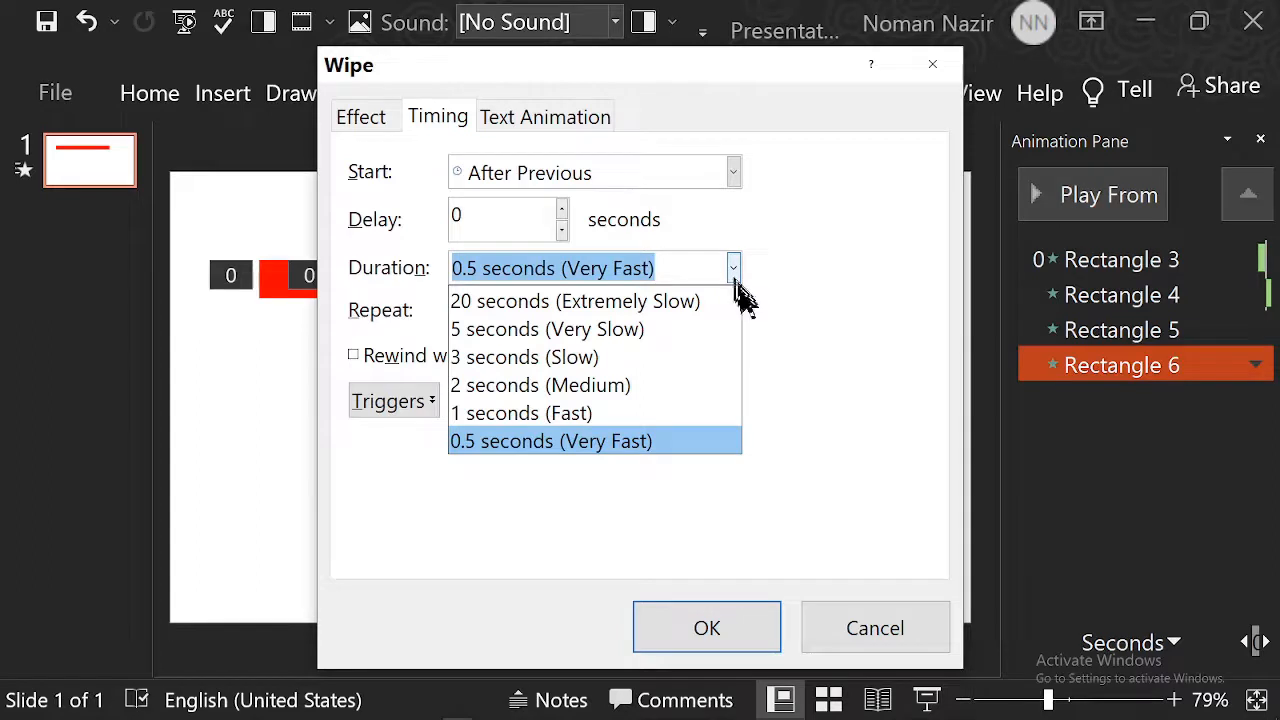
pyautogui.click(802, 322)
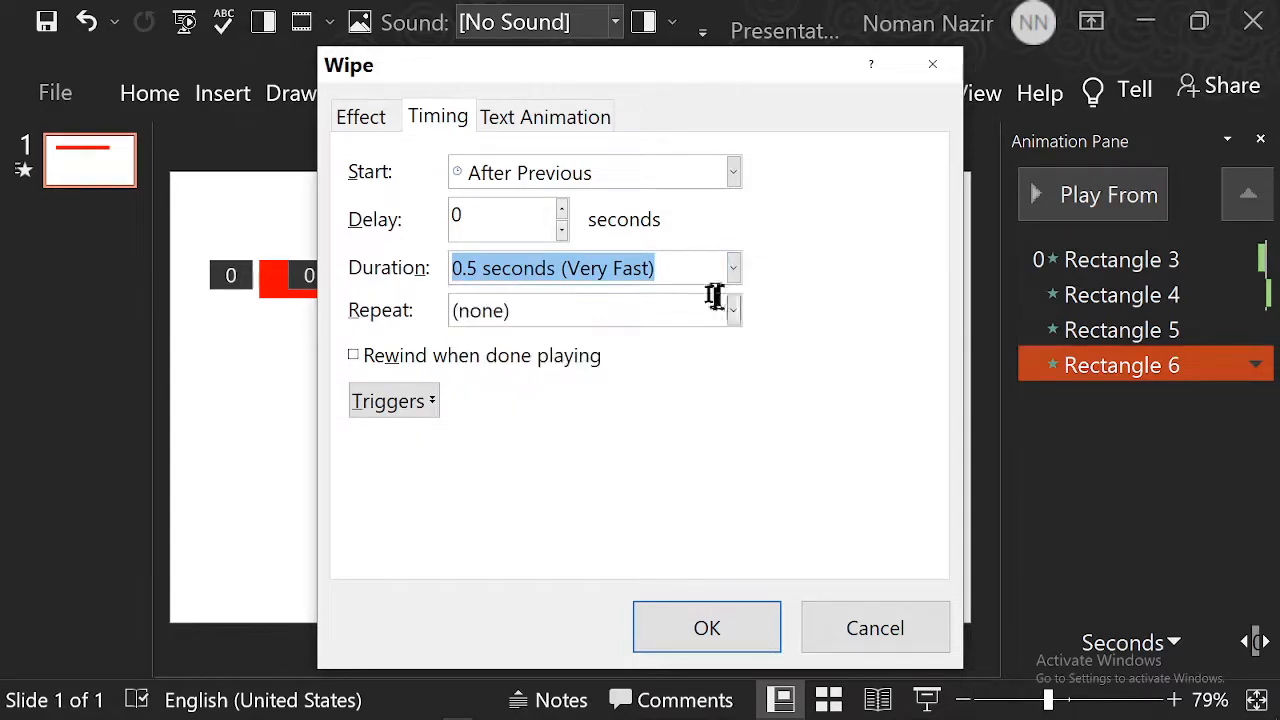
pyautogui.moveTo(707, 273); pyautogui.dragTo(331, 258)
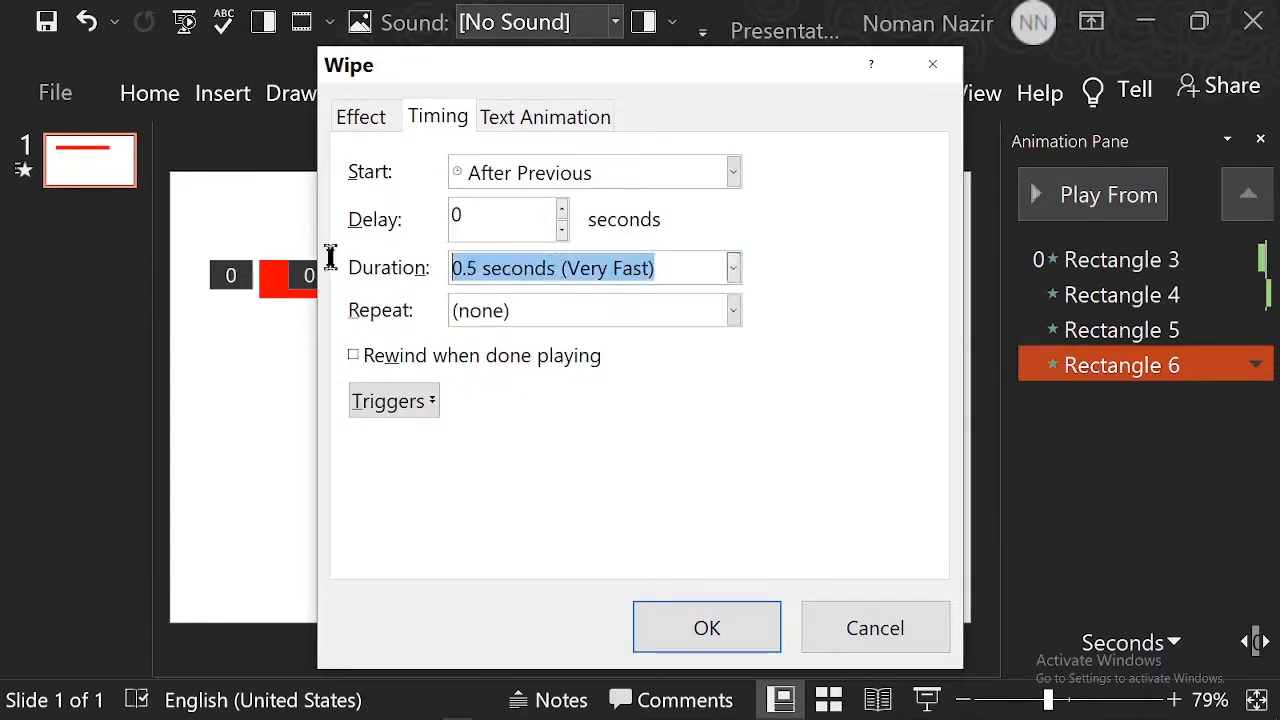
pyautogui.write('0.8')
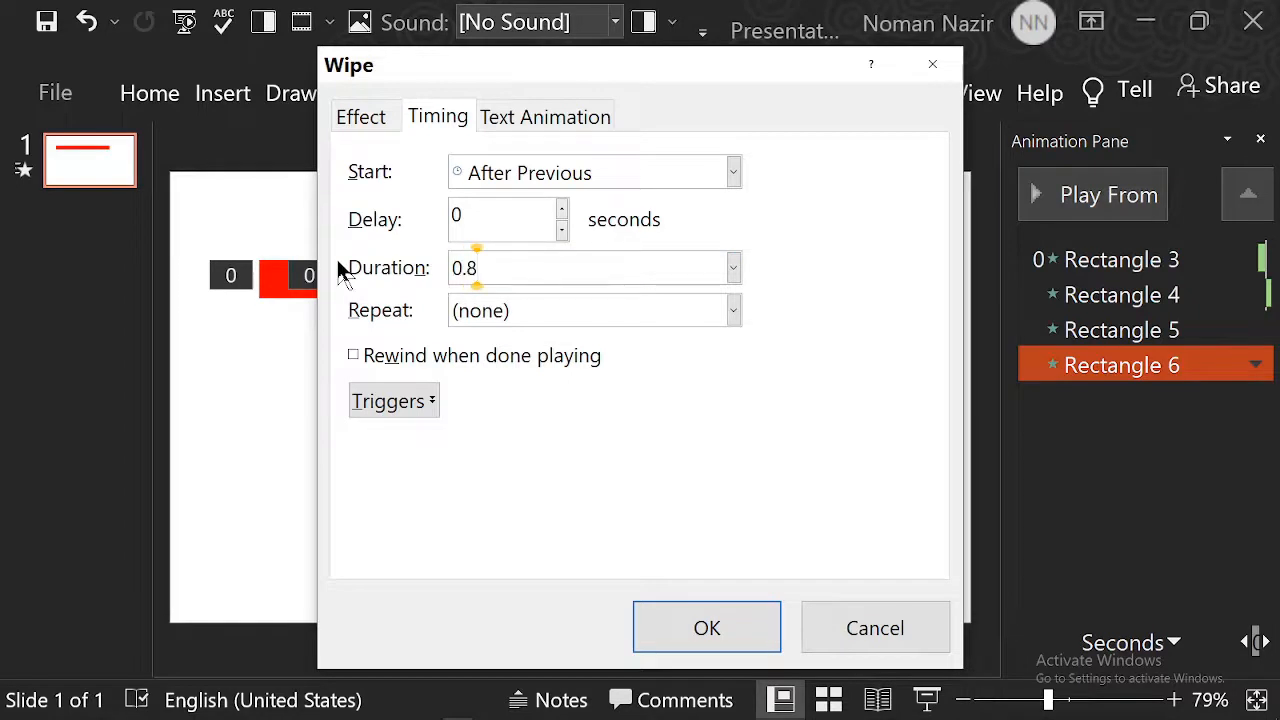
pyautogui.press('Return')
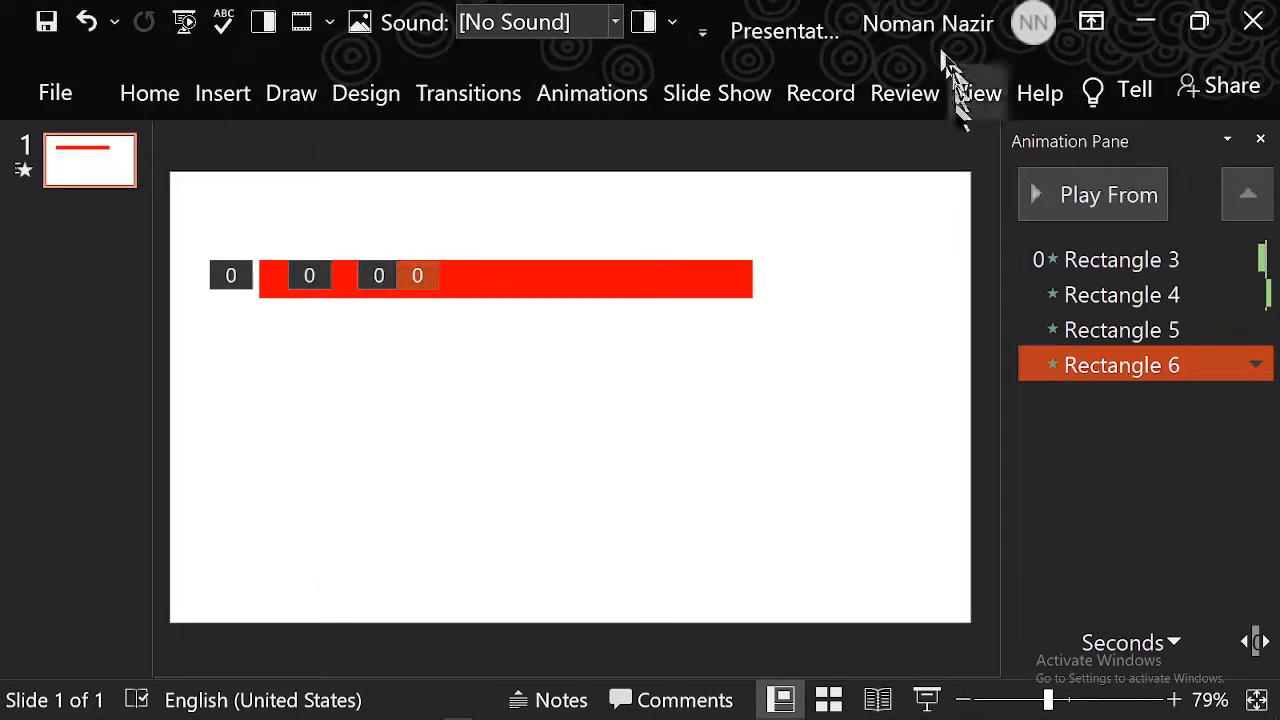
pyautogui.press('F5')
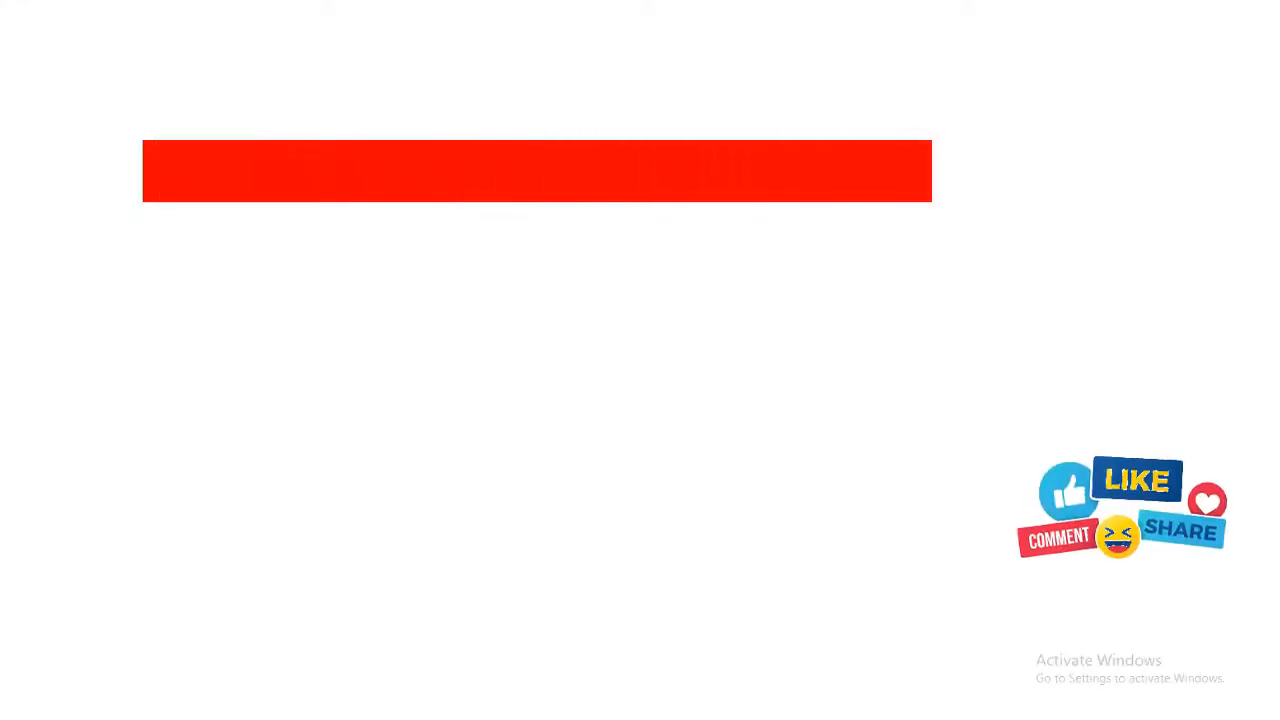
pyautogui.press('Escape')
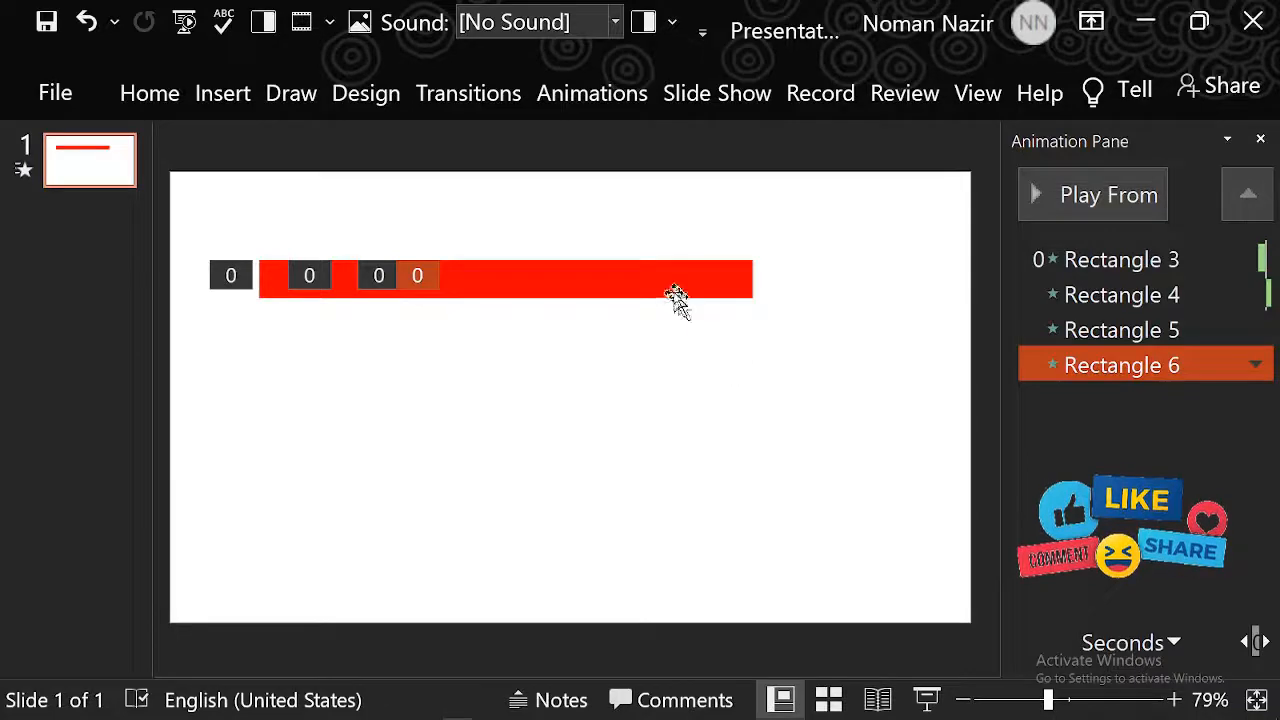
# - Set the Wipe duration of the last rectangle, Rectangle 6, to 1.5 seconds and play the slide show
pyautogui.rightClick(1154, 370)
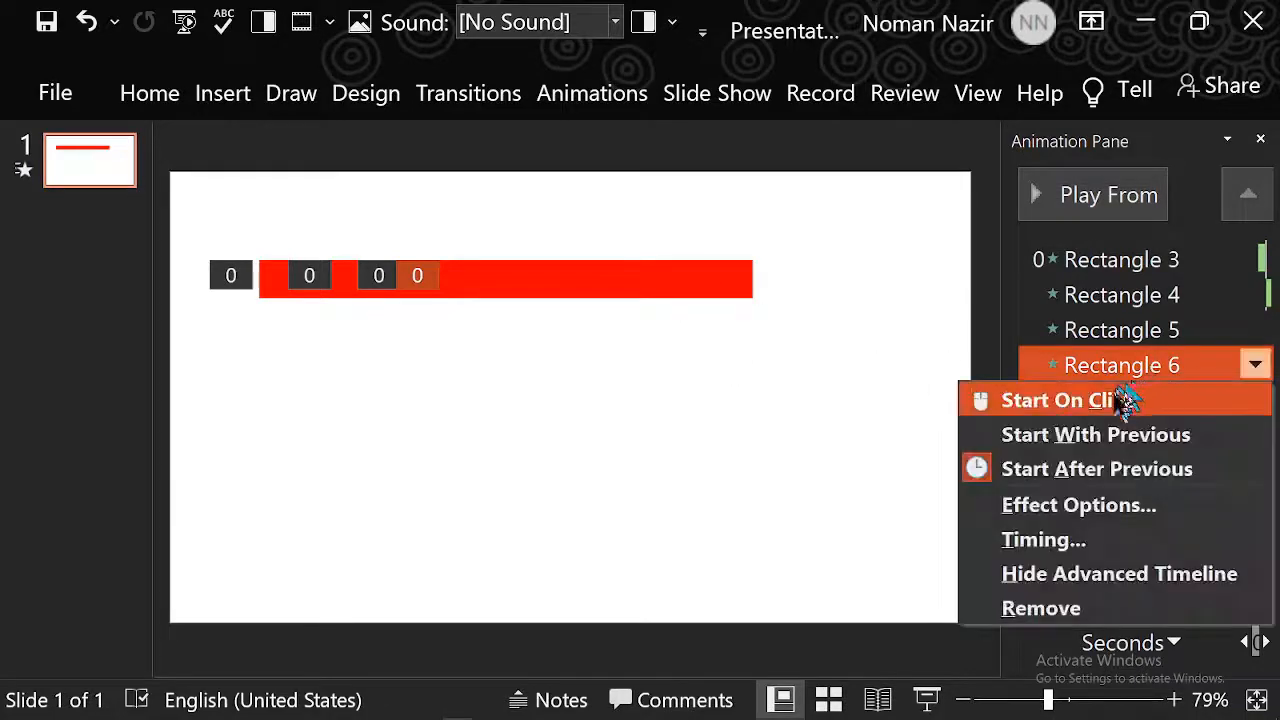
pyautogui.click(1150, 505)
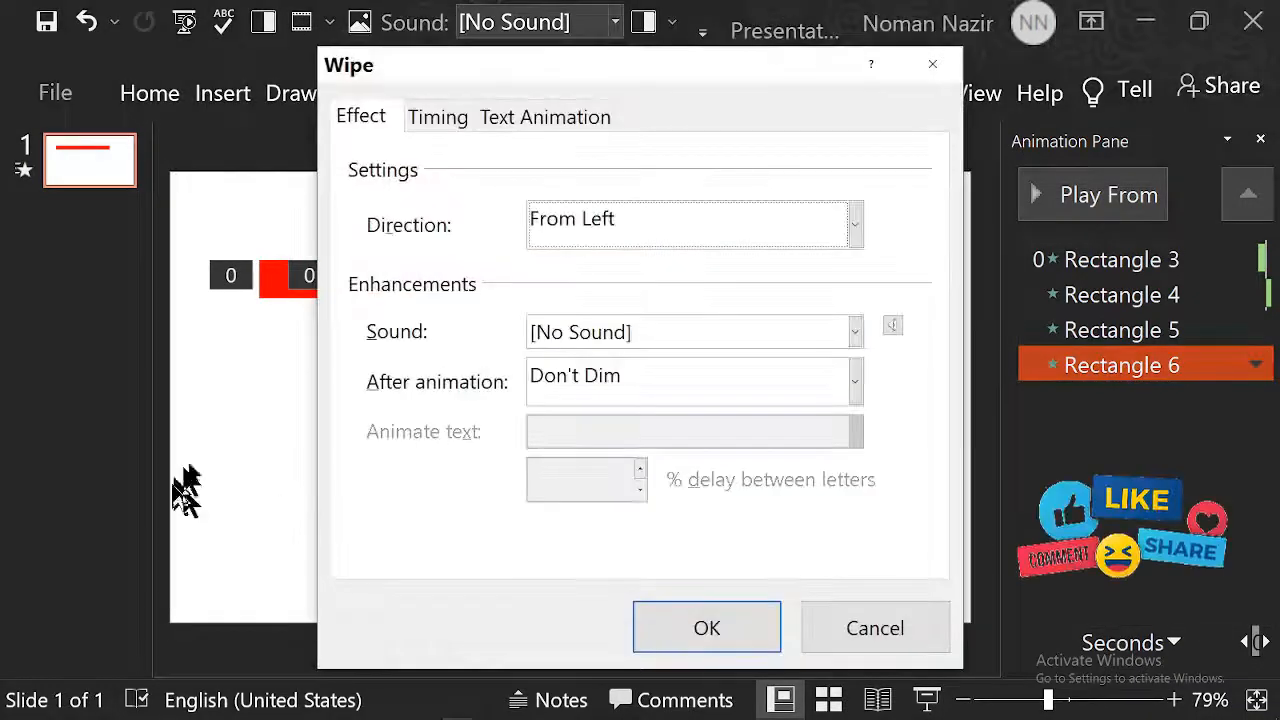
pyautogui.click(448, 122)
pyautogui.click(594, 270)
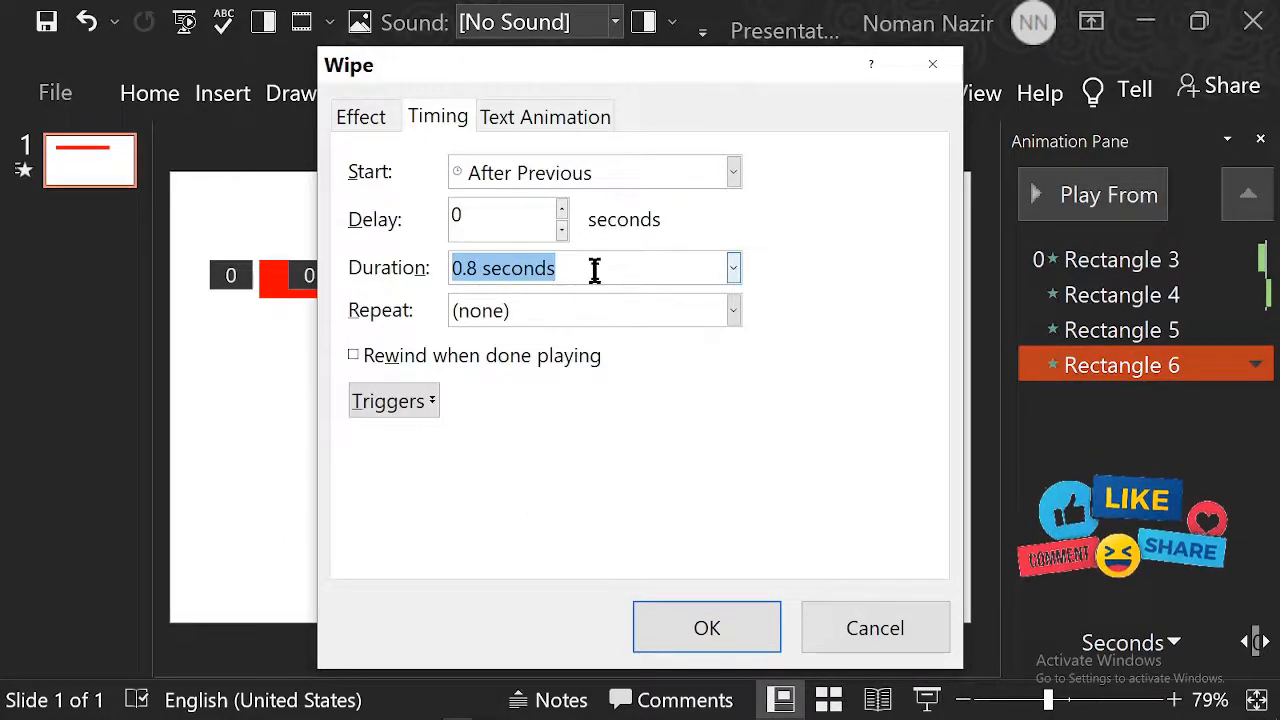
pyautogui.write('1.5')
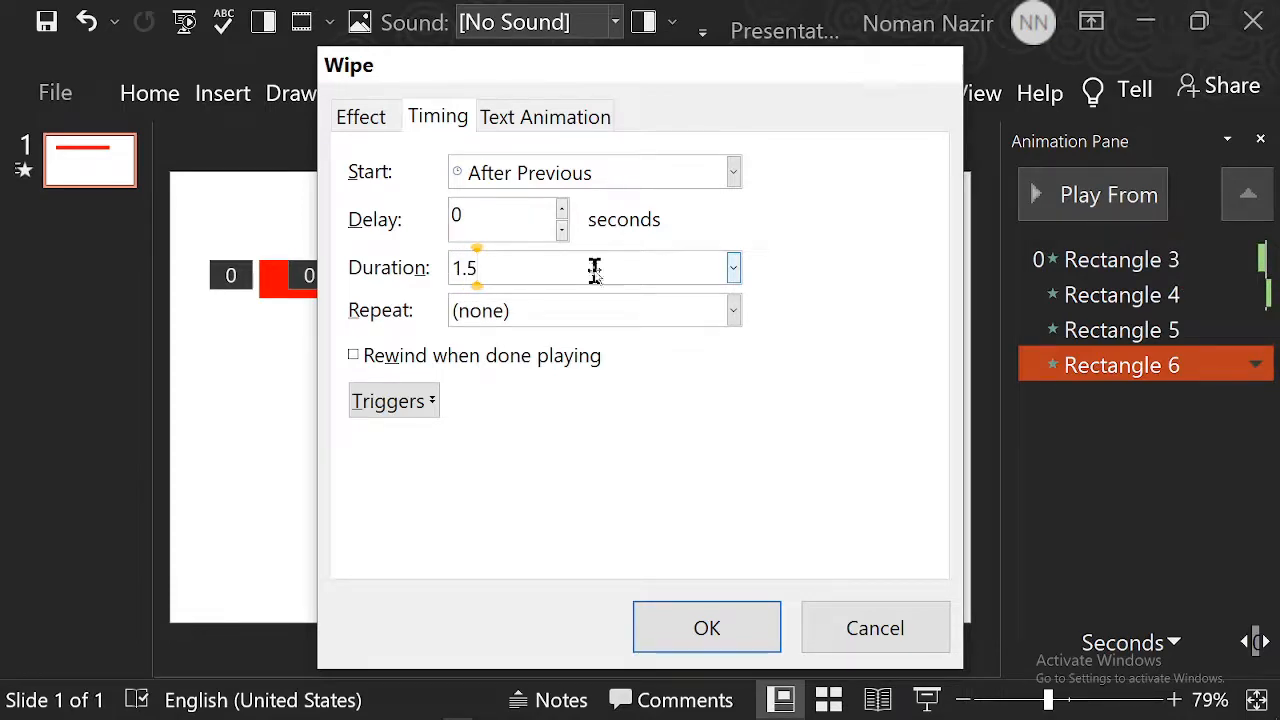
pyautogui.press('Return')
pyautogui.press('F5')
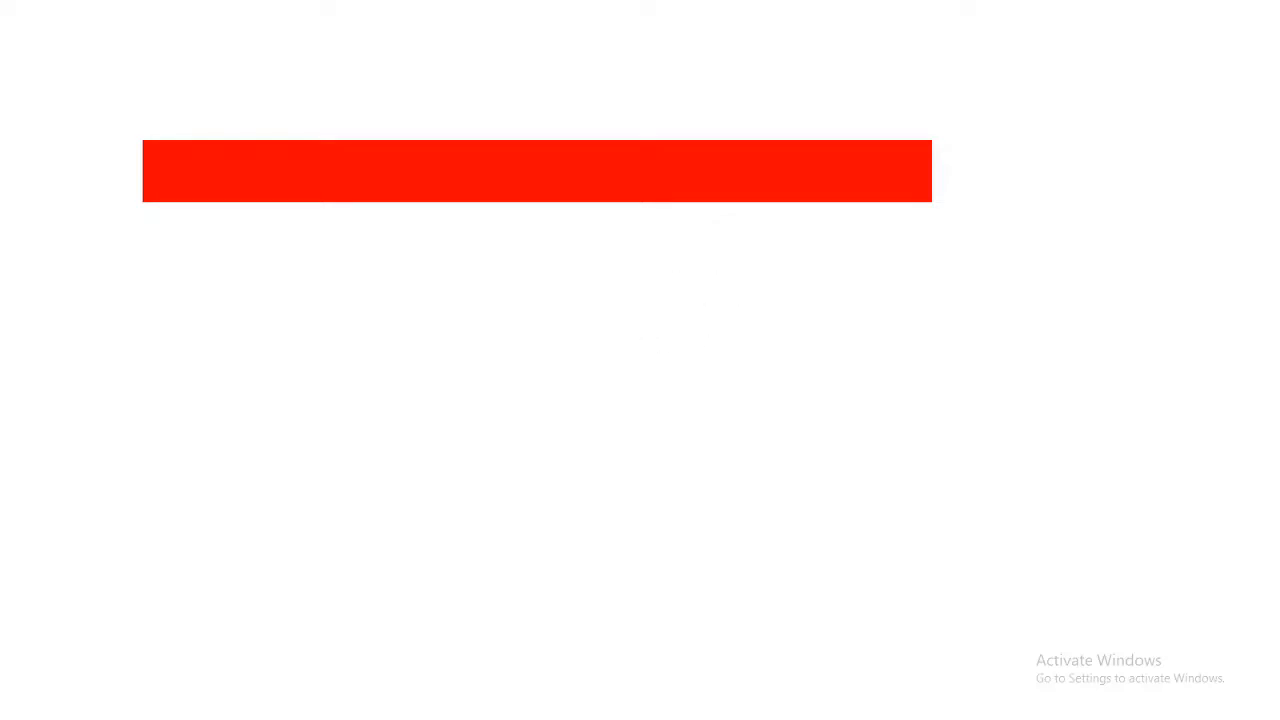
pyautogui.press('Escape')
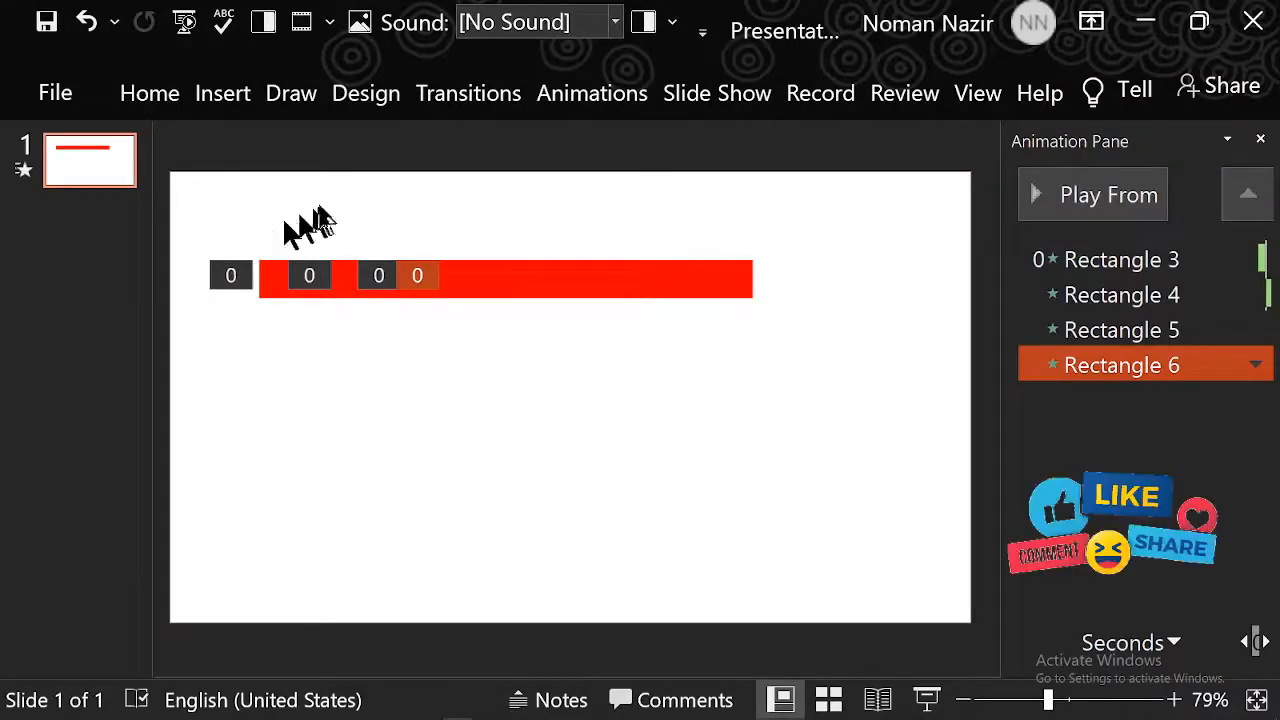
# - Move all four pieces of the red bar together toward the middle of the slide and play the finished slide show
pyautogui.moveTo(237, 209); pyautogui.dragTo(812, 383)
pyautogui.moveTo(692, 293); pyautogui.dragTo(724, 380)
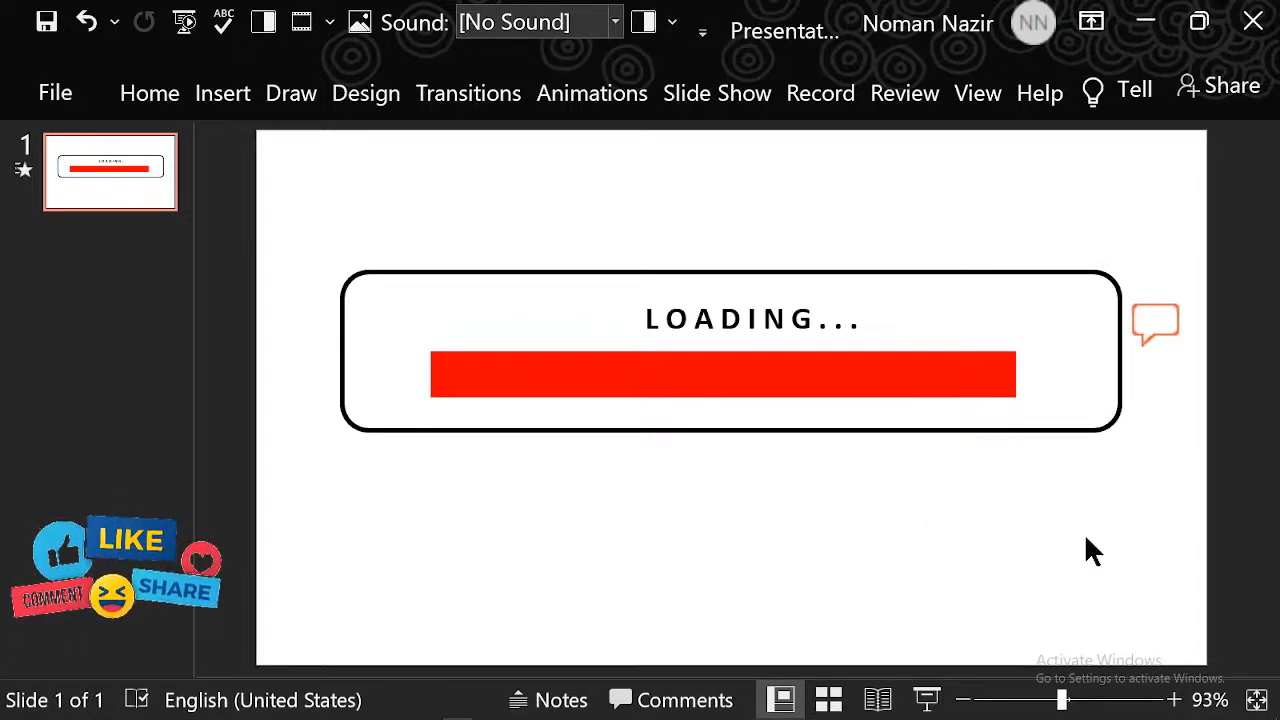
pyautogui.press('F5')
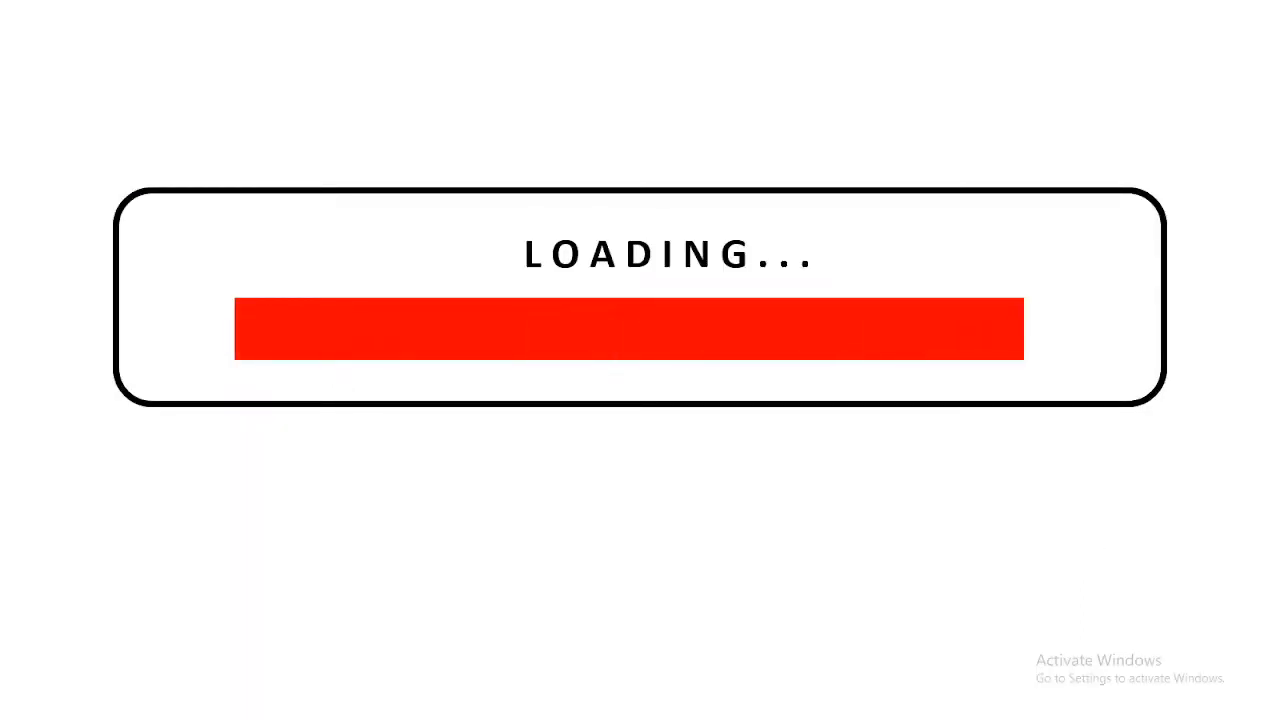
pyautogui.press('Escape')
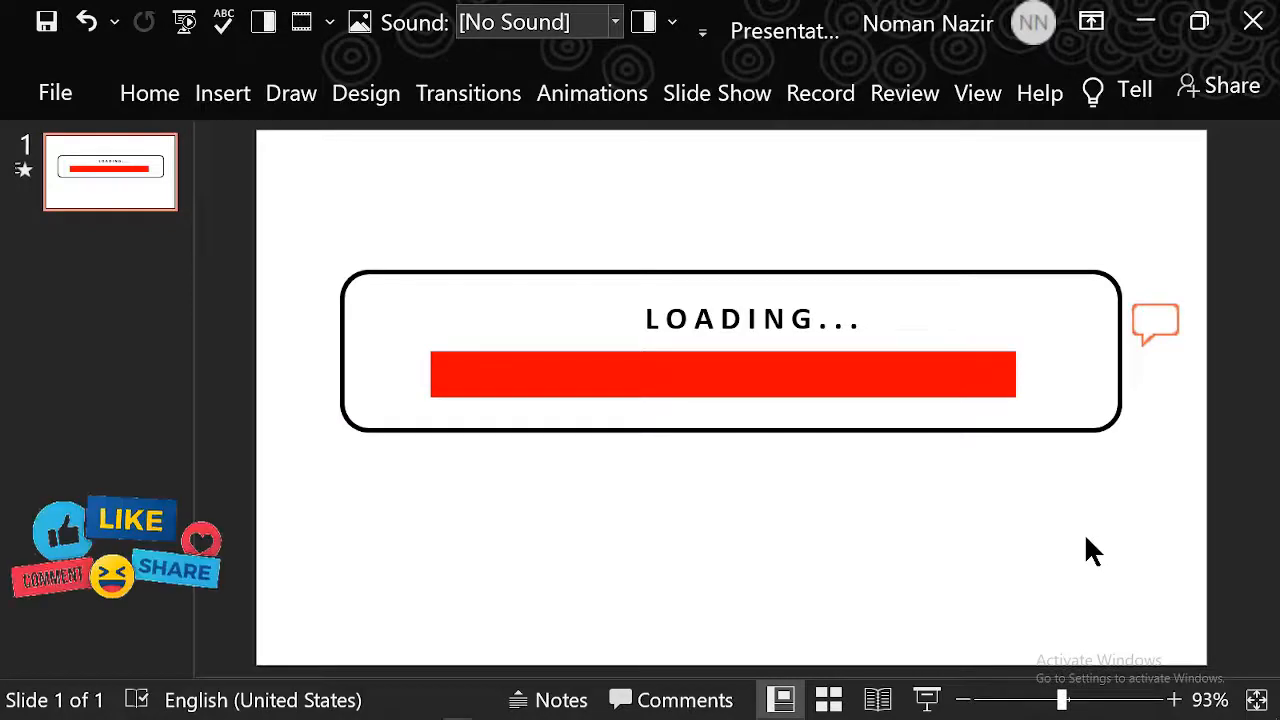